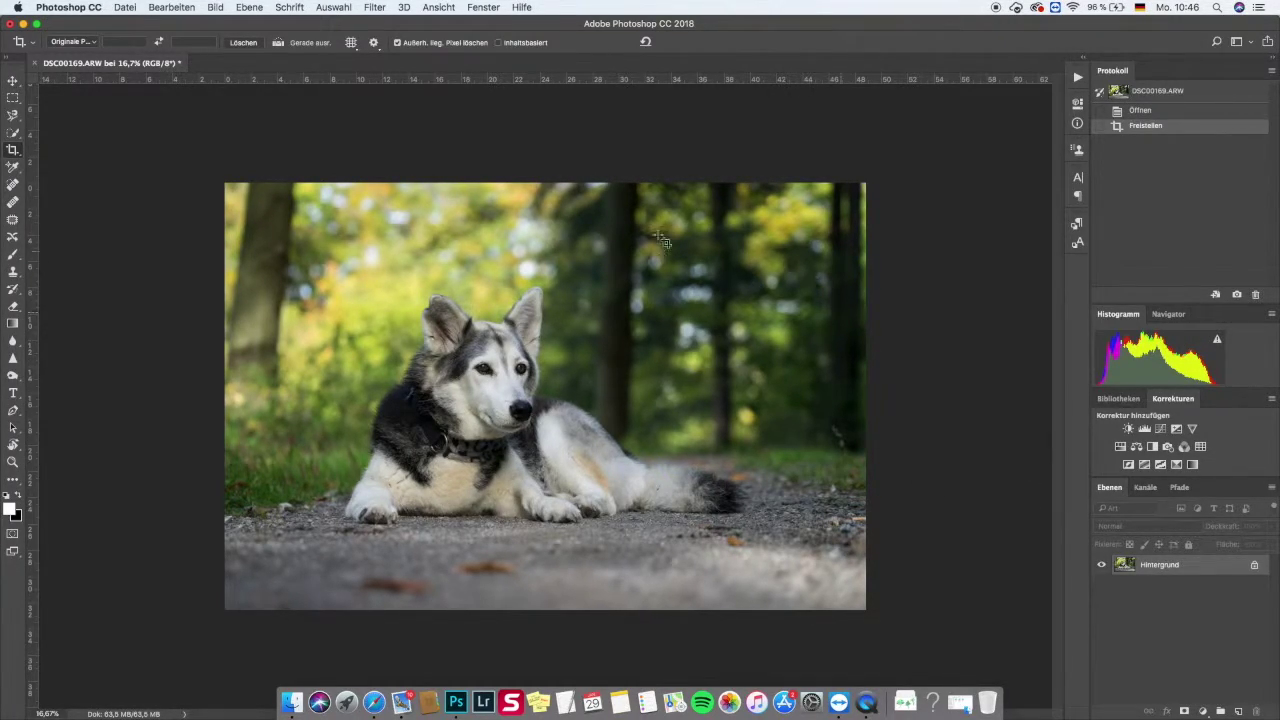
Add a Selective Color adjustment layer, 'Selektive Farbkorrektur 1', above the husky photo.
left_click(14, 81)
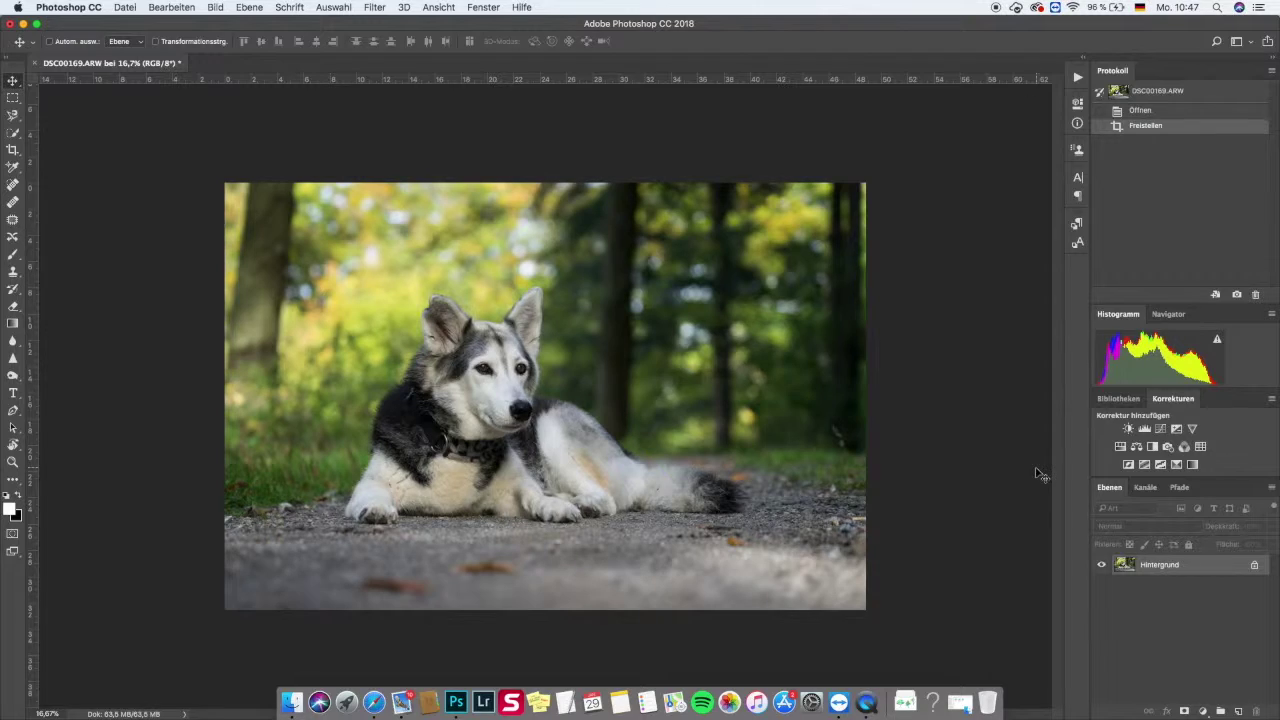
left_click(1177, 465)
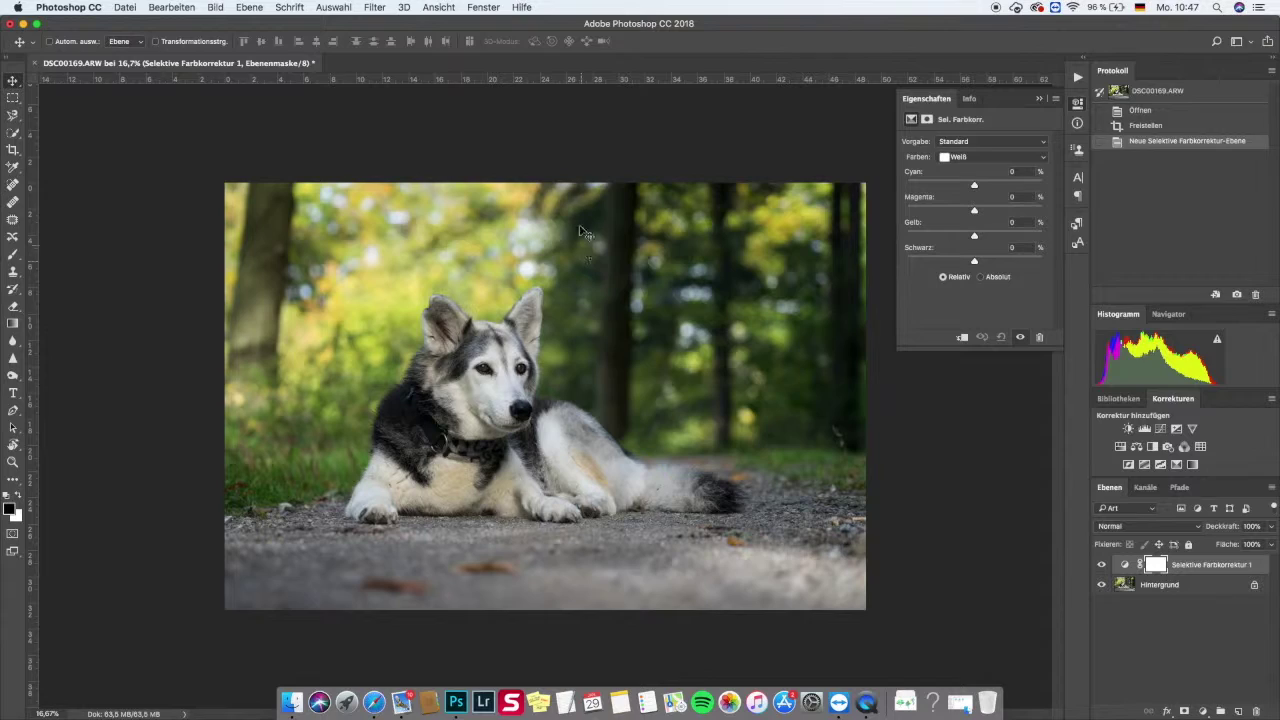
left_click(1000, 157)
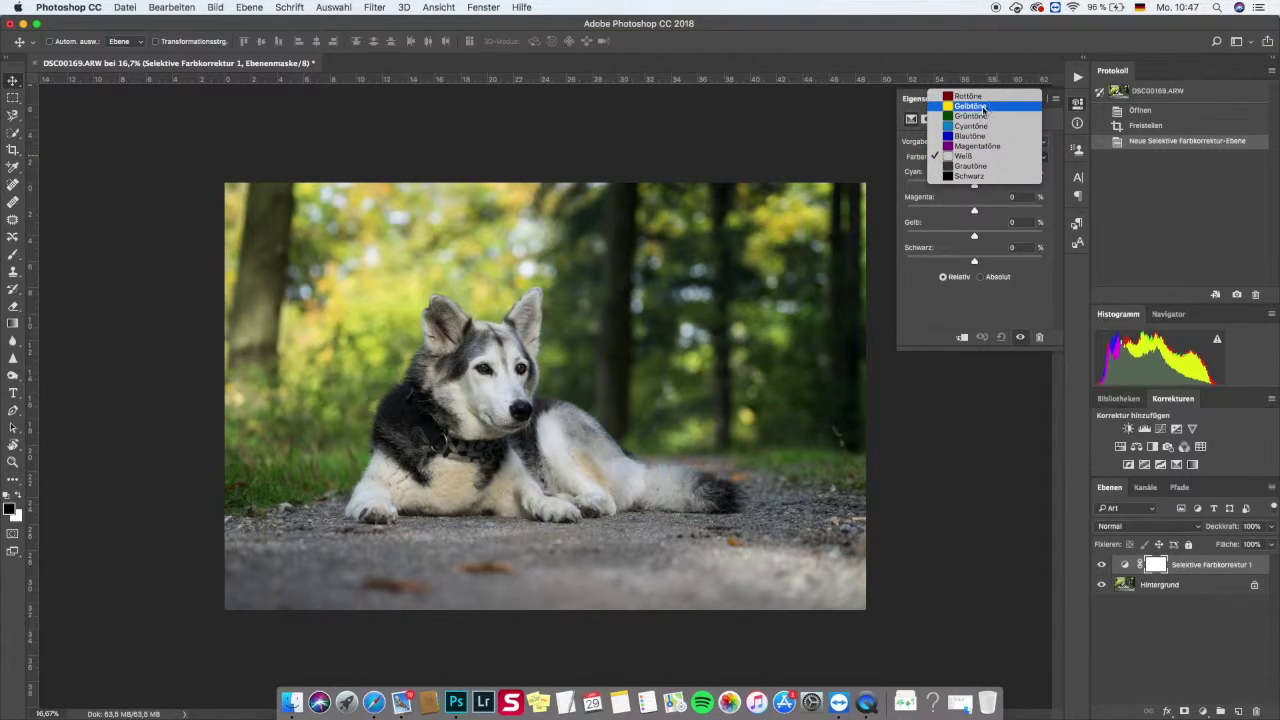
Try cyan and yellow shifts in the Yellows range of the Selective Color layer.
left_click(984, 106)
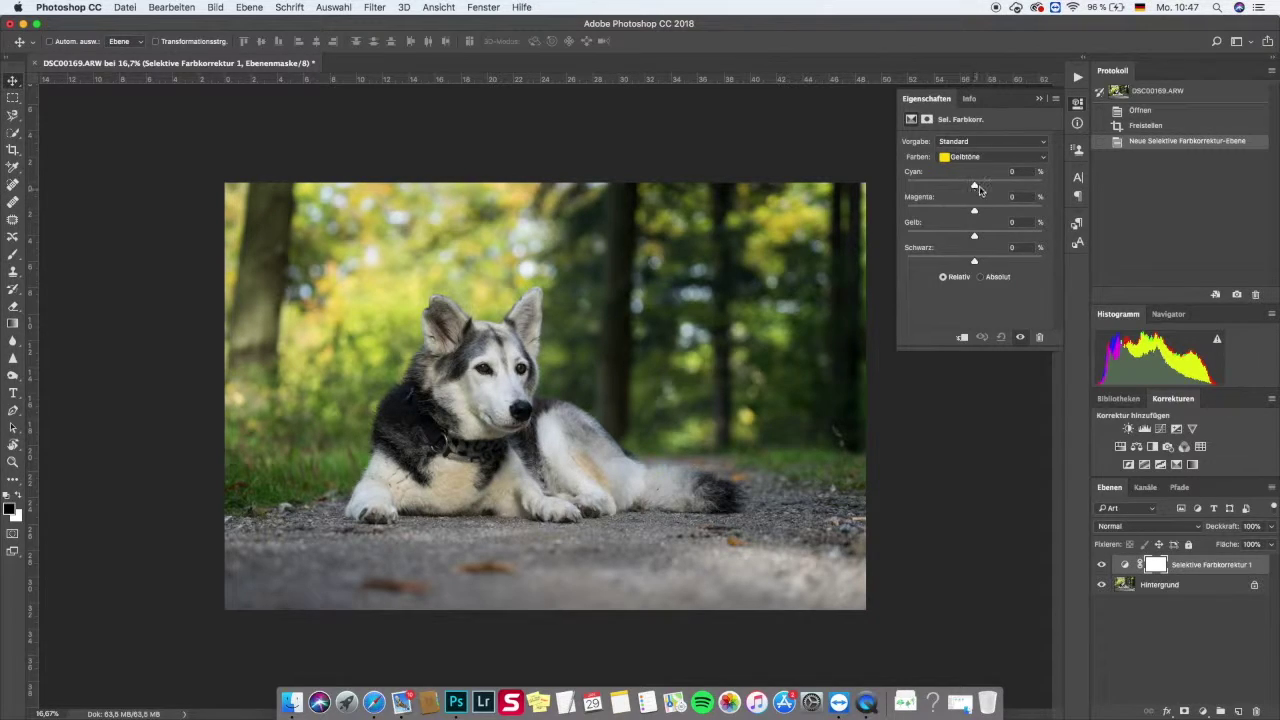
left_click_drag(974, 186, 1047, 178)
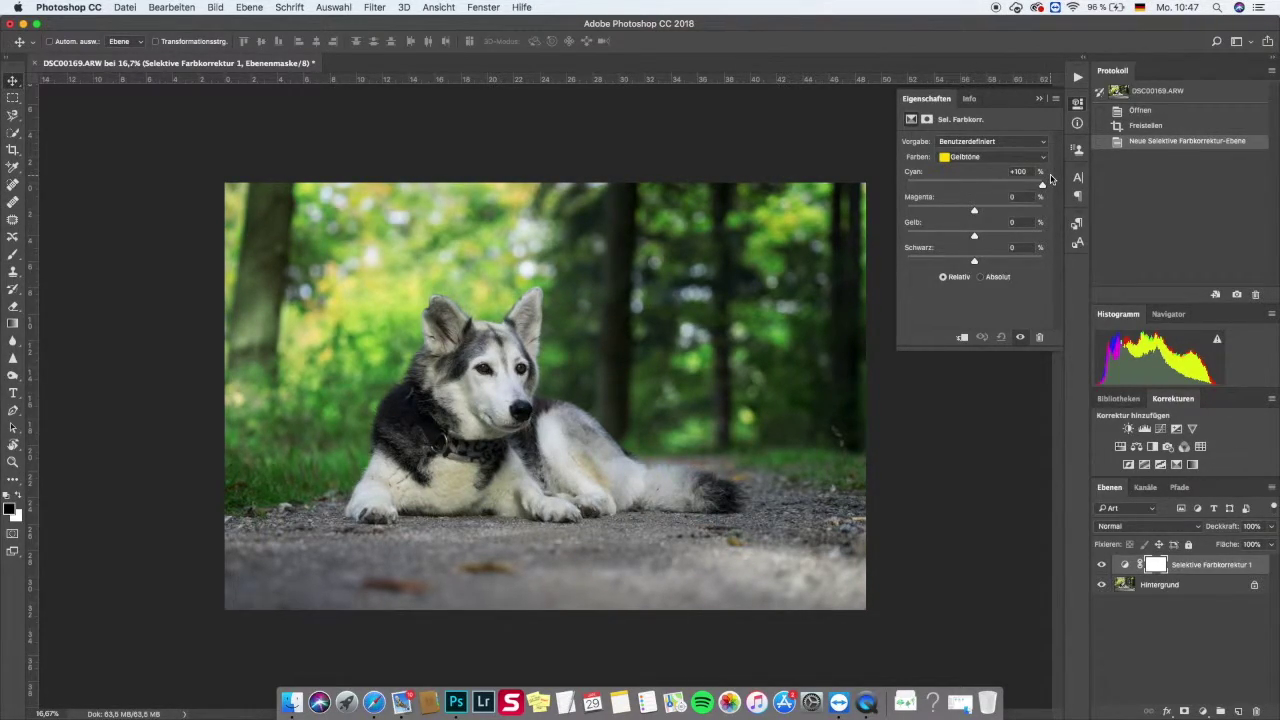
left_click_drag(1042, 185, 953, 190)
mouse_move(951, 191)
left_mouse_down()
mouse_move(940, 187)
mouse_move(992, 211)
left_mouse_up()
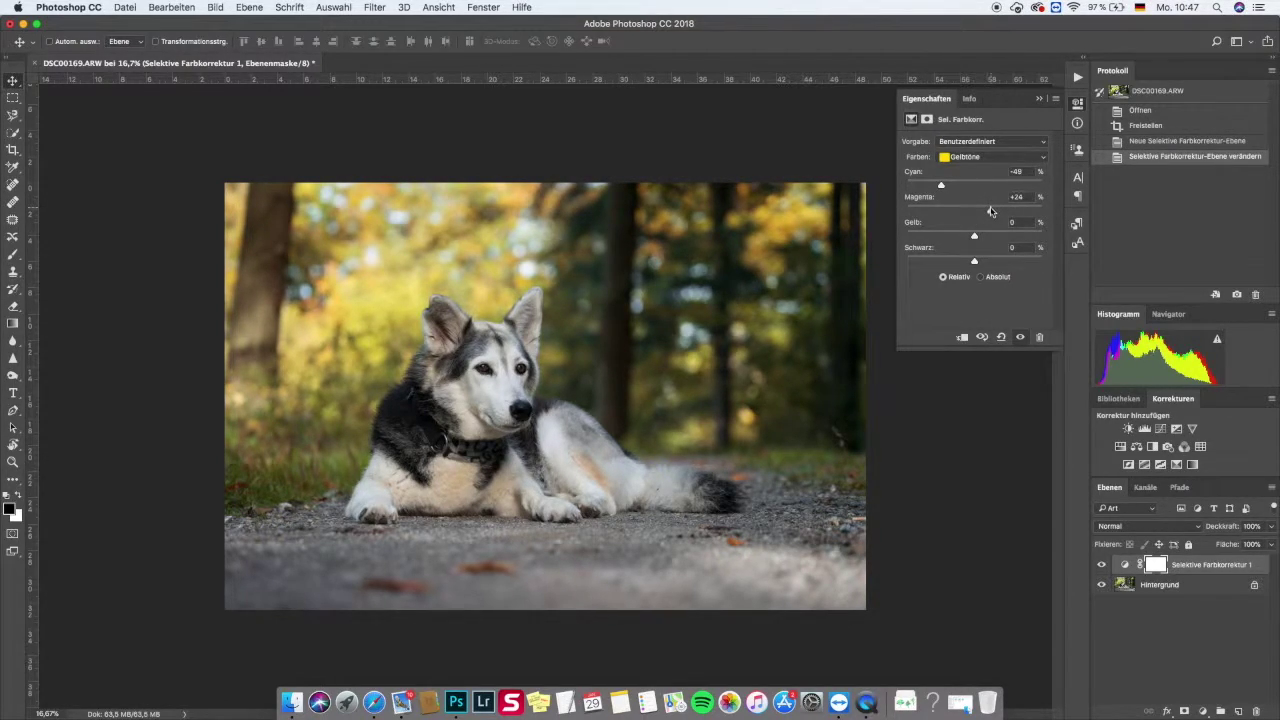
left_click_drag(974, 236, 970, 238)
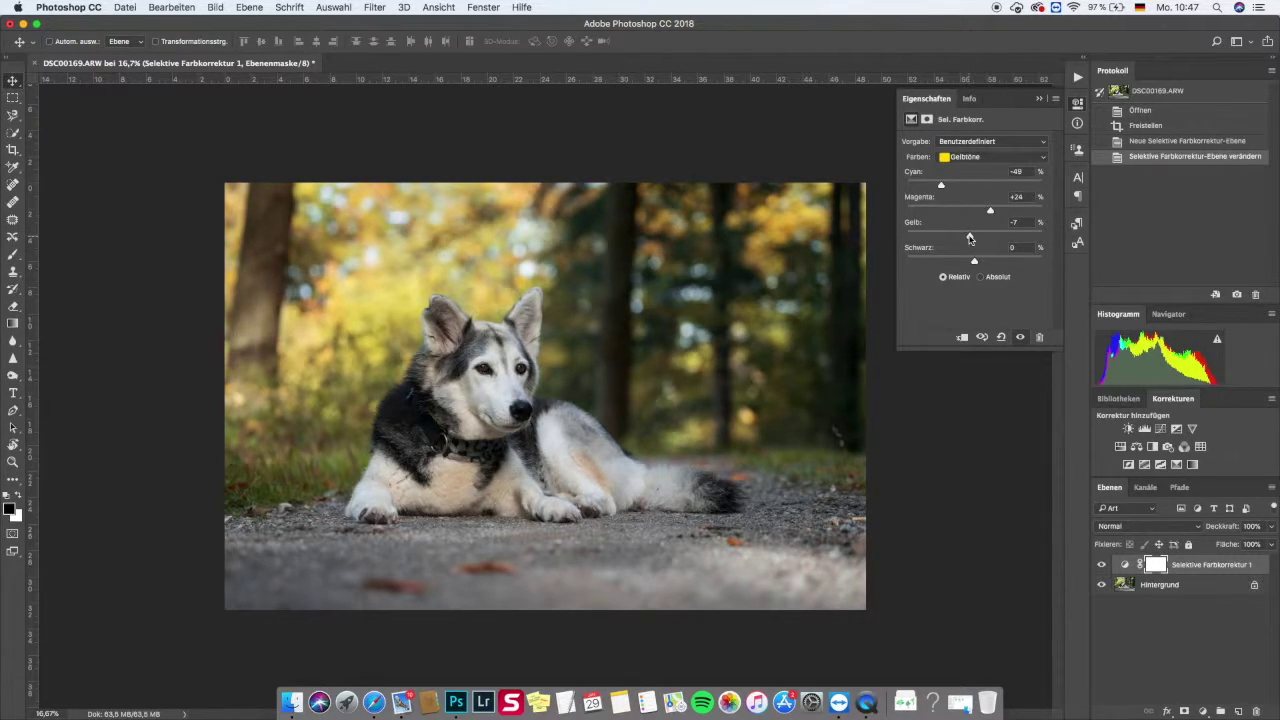
Reset the Yellows' yellow and magenta values back to 0.
left_click(1023, 220)
type("0")
left_click(1018, 197)
type("00")
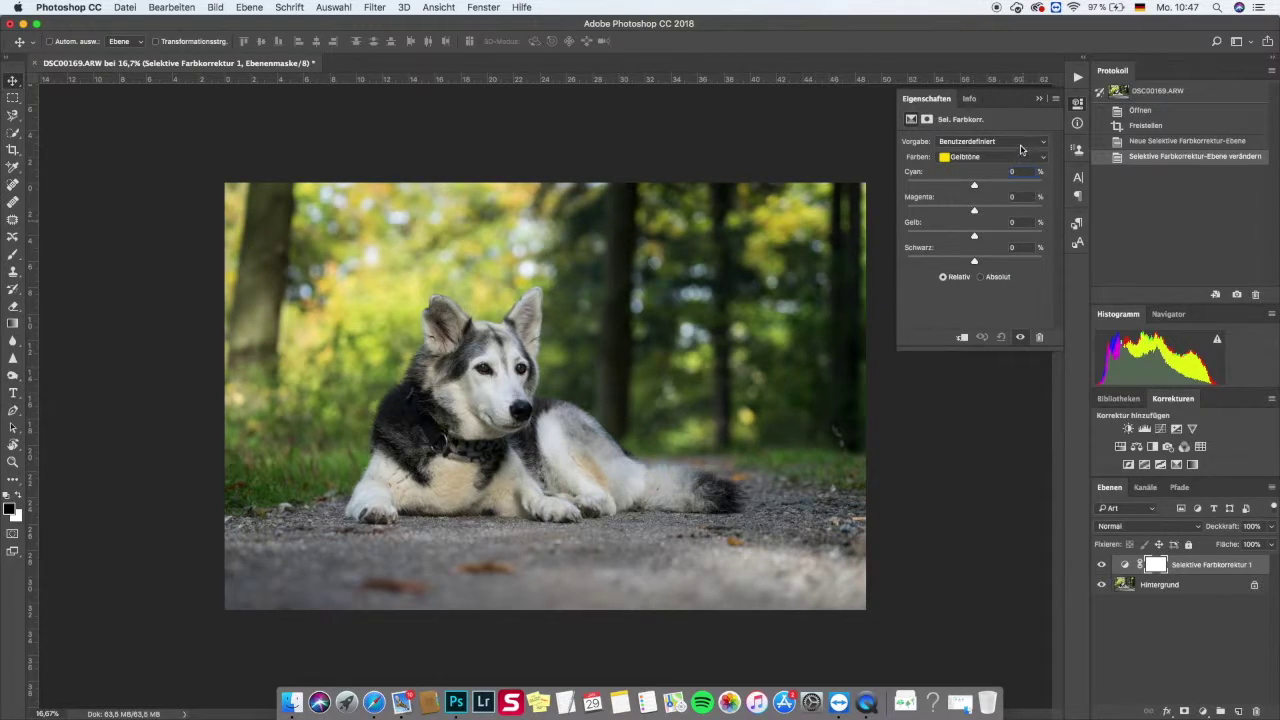
left_click(1015, 158)
Set the Greens range to Cyan +68, Magenta +58, Yellow −33, Black −12.
left_click(985, 169)
mouse_move(974, 185)
left_mouse_down()
mouse_move(922, 188)
mouse_move(1019, 196)
mouse_move(905, 212)
mouse_move(999, 219)
mouse_move(820, 237)
mouse_move(951, 237)
mouse_move(837, 263)
mouse_move(966, 263)
left_mouse_up()
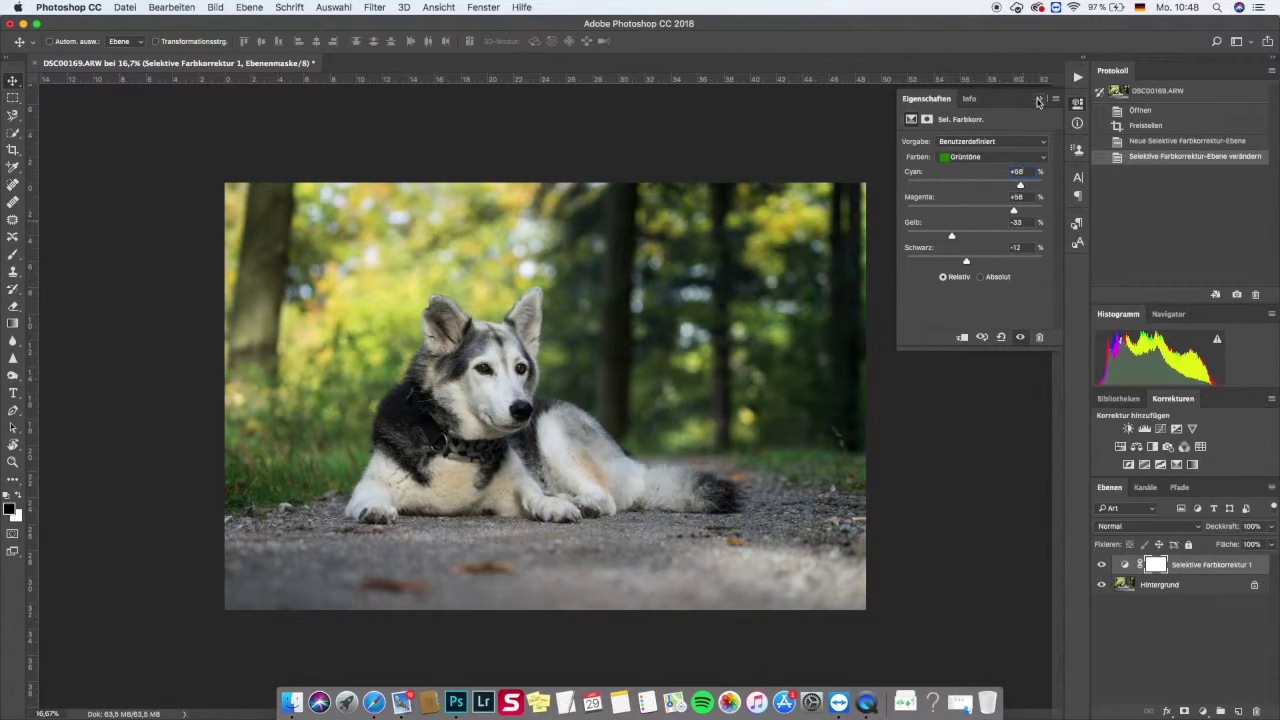
left_click(995, 158)
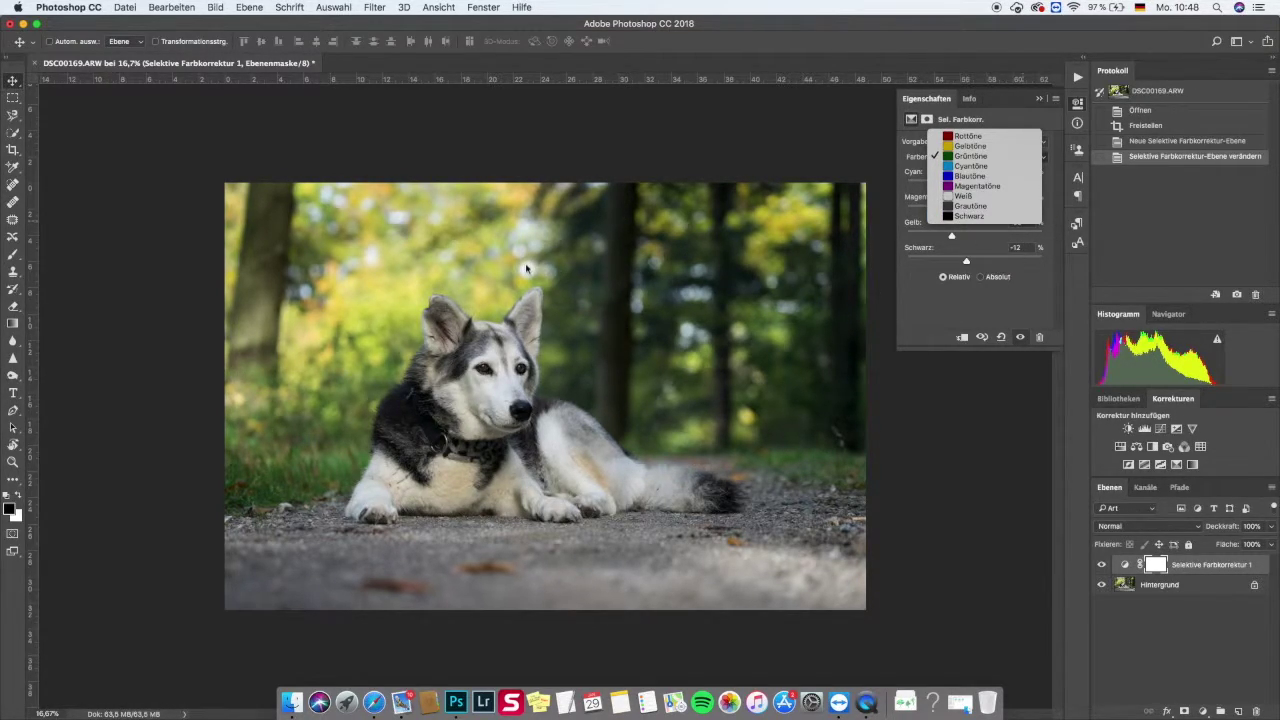
left_click(964, 198)
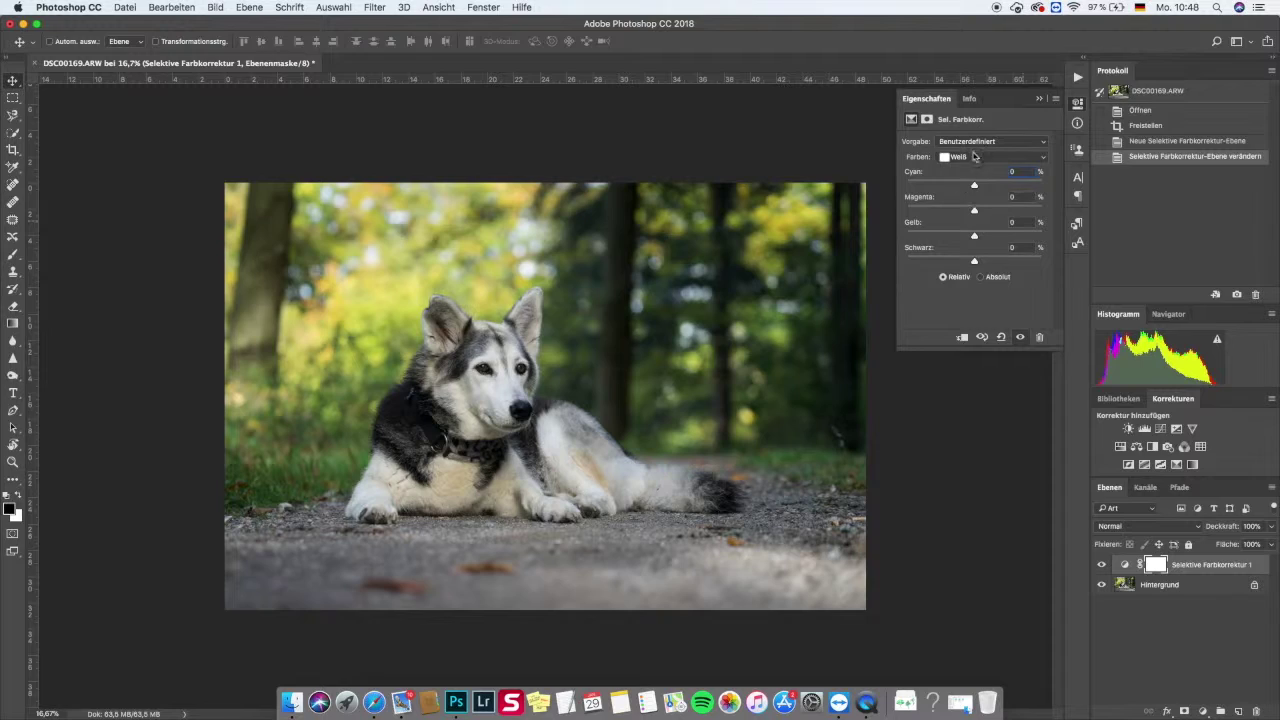
Set the Whites range's Cyan to +100 so highlights and bokeh turn teal.
left_click(975, 157)
left_click(985, 158)
type("96")
mouse_move(1041, 197)
left_mouse_down()
mouse_move(1020, 197)
mouse_move(1077, 198)
left_mouse_up()
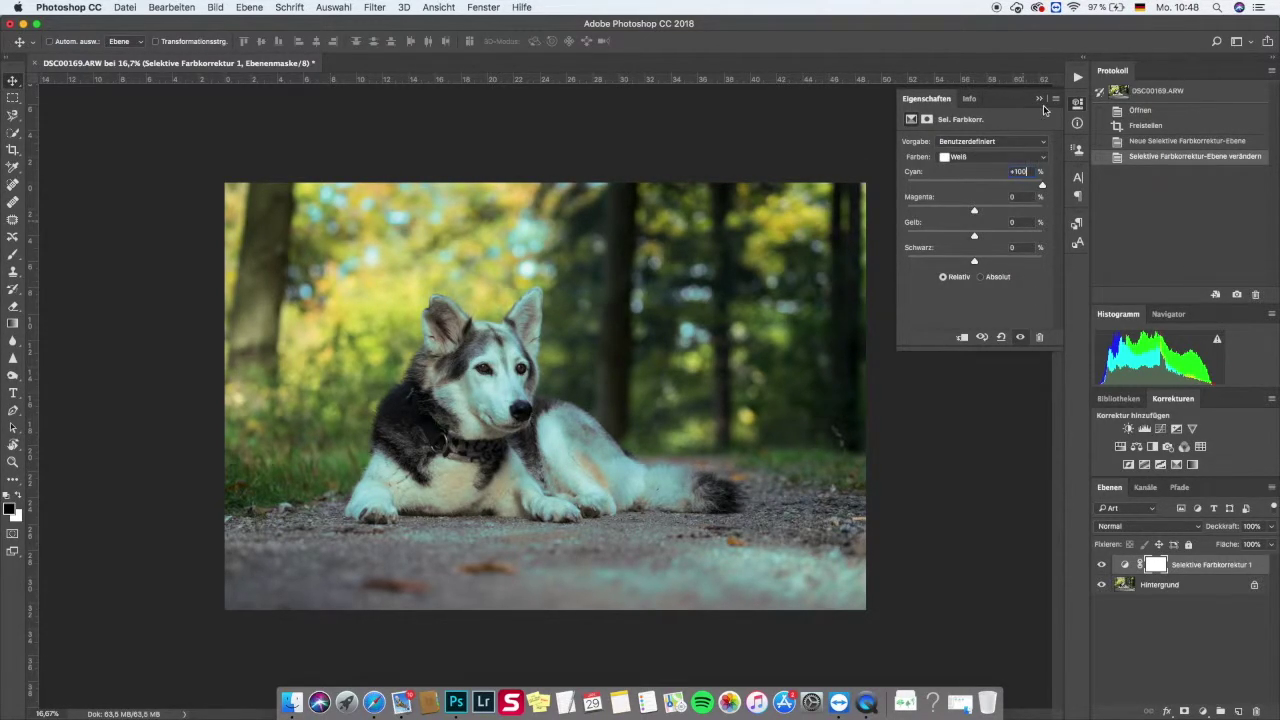
left_click(1040, 100)
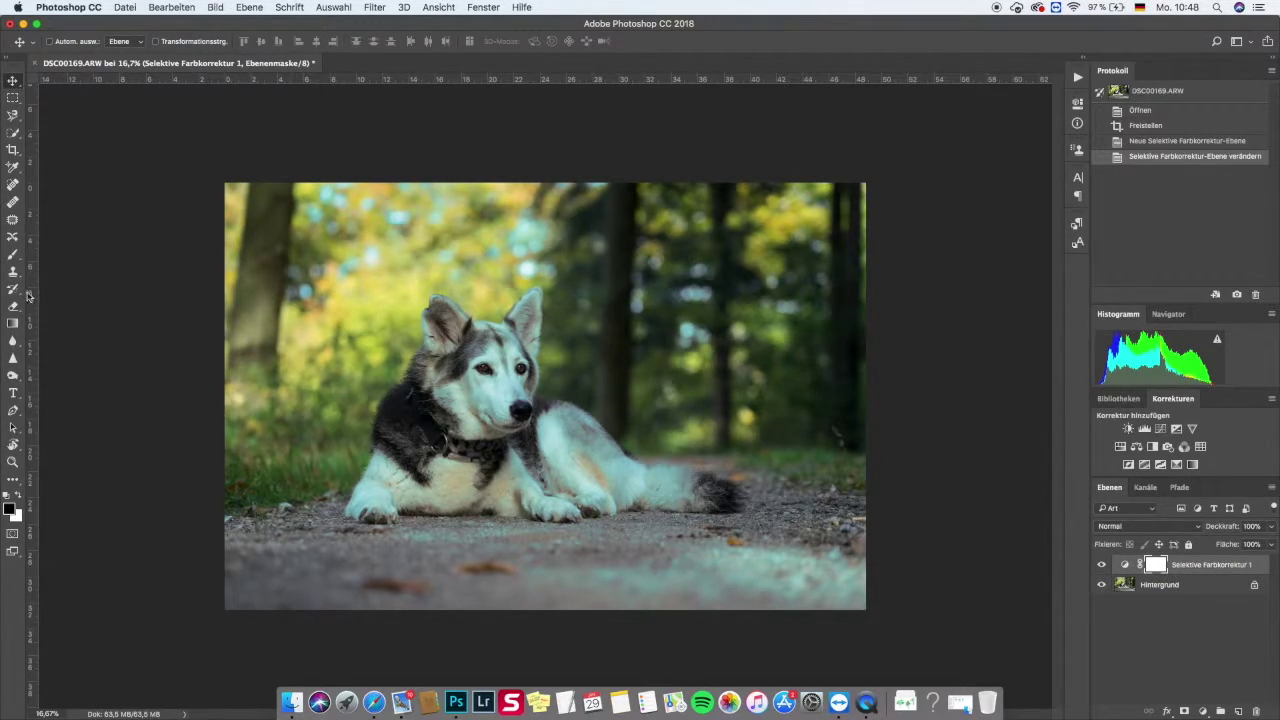
left_click(15, 257)
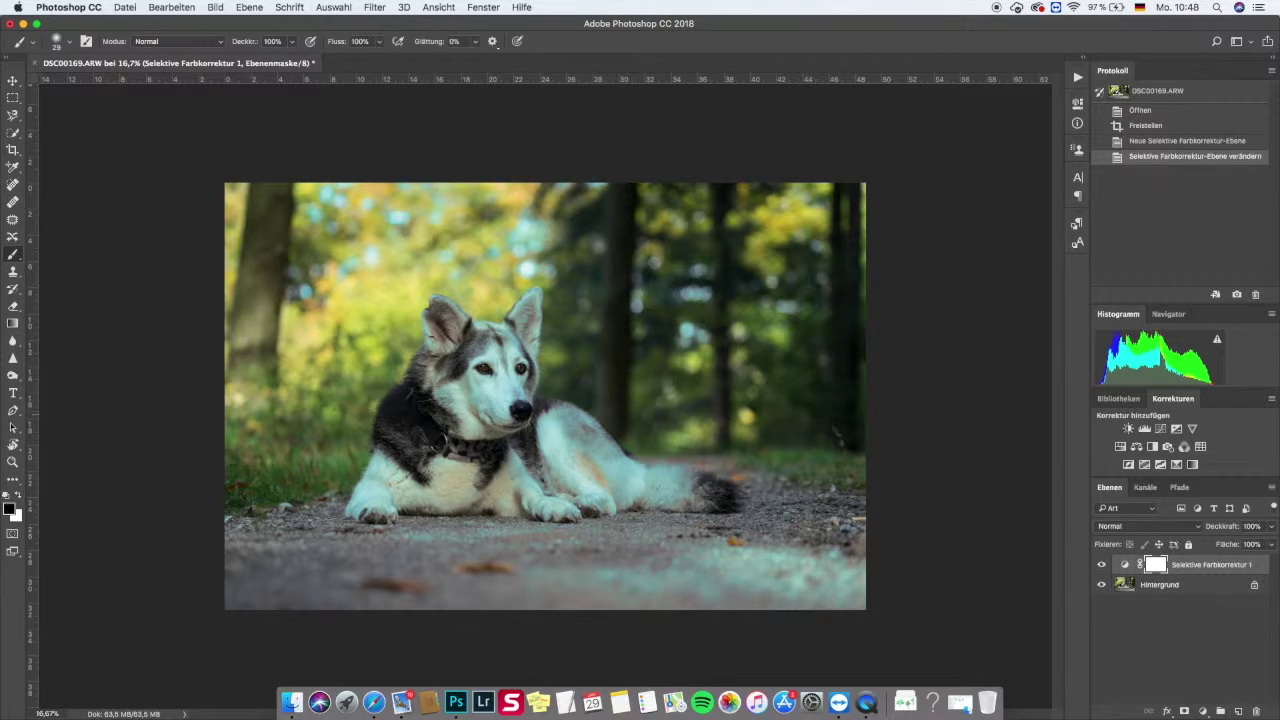
Set a 390 px brush and invert the adjustment layer's mask to hide the effect.
right_click(655, 432)
left_click(700, 441)
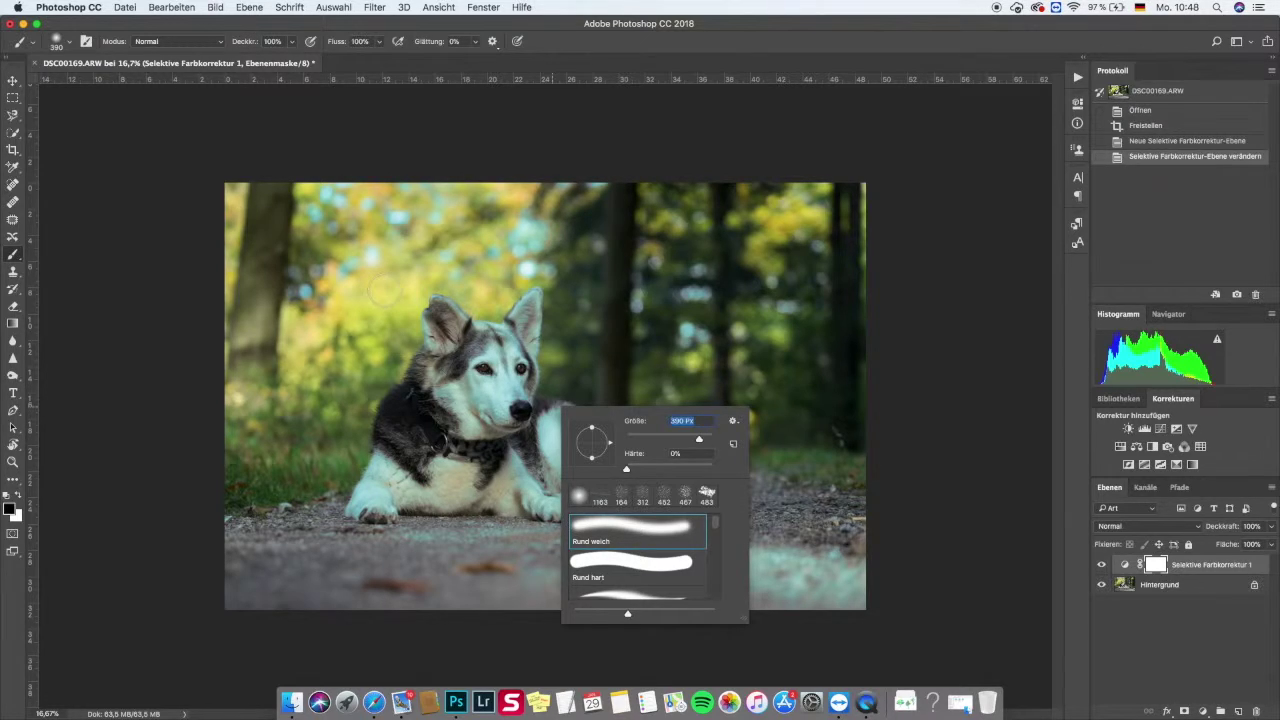
left_click(492, 388)
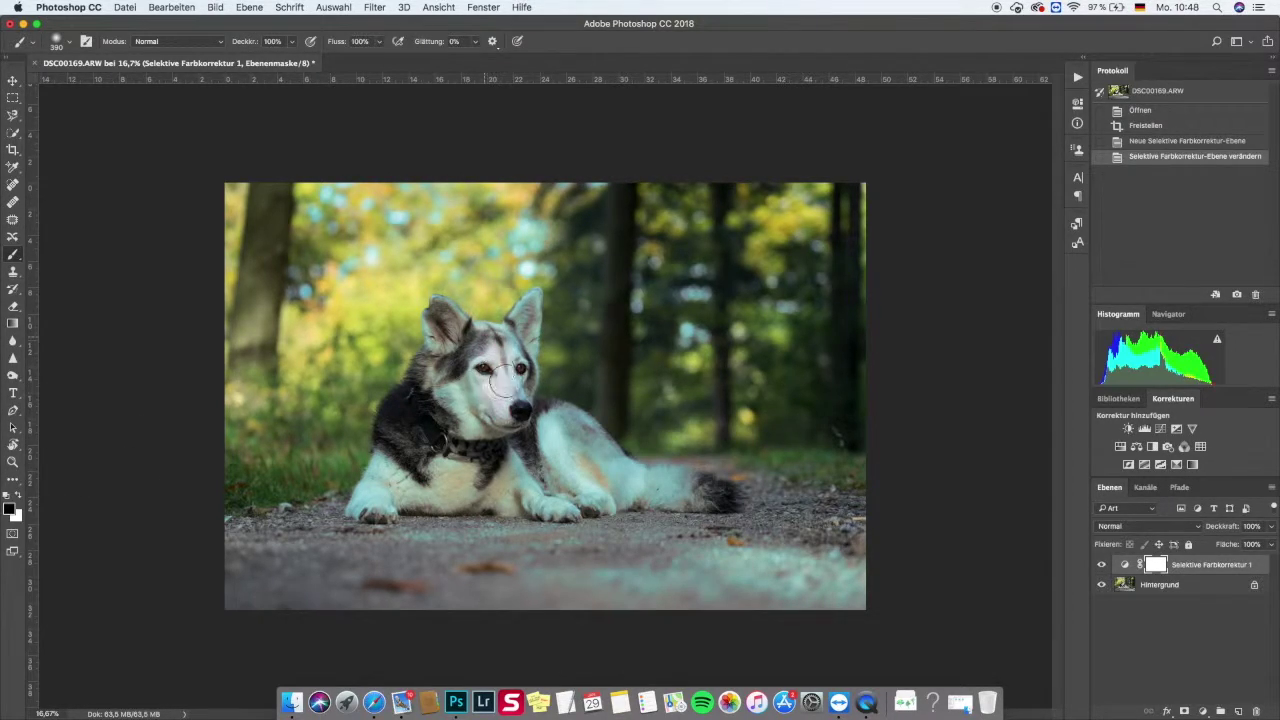
left_click_drag(485, 369, 515, 480)
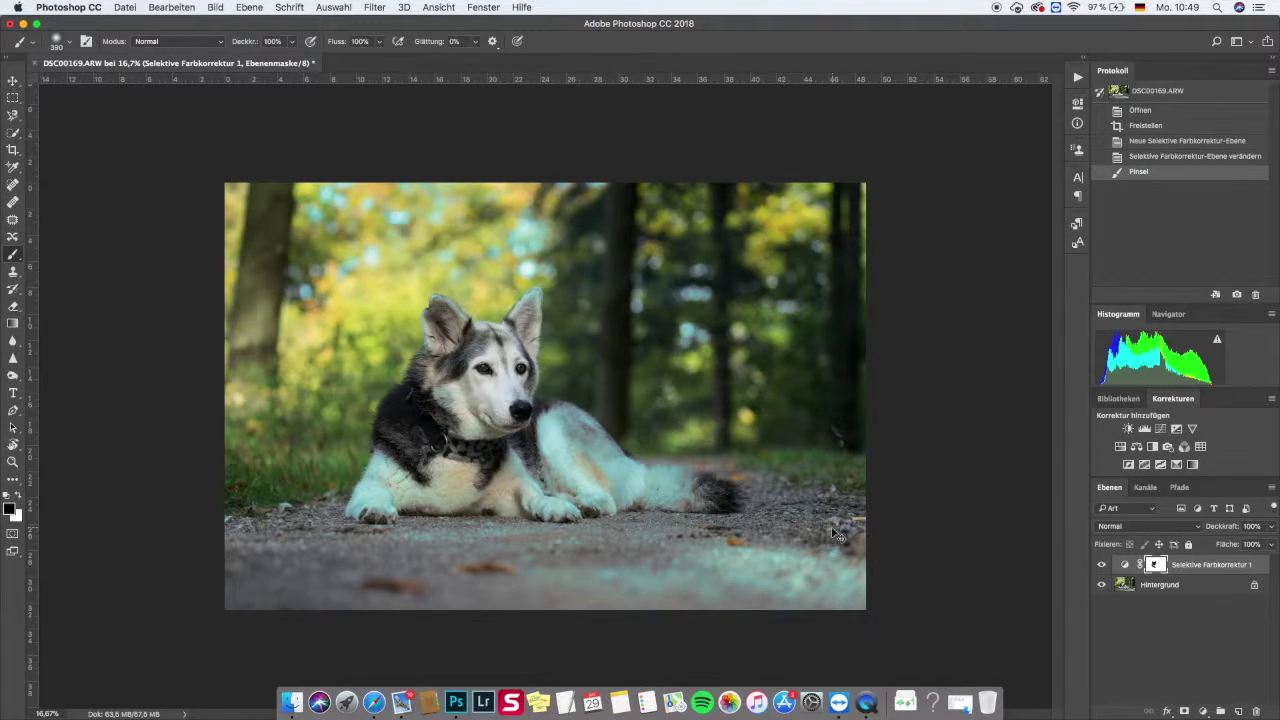
key("ctrl+z")
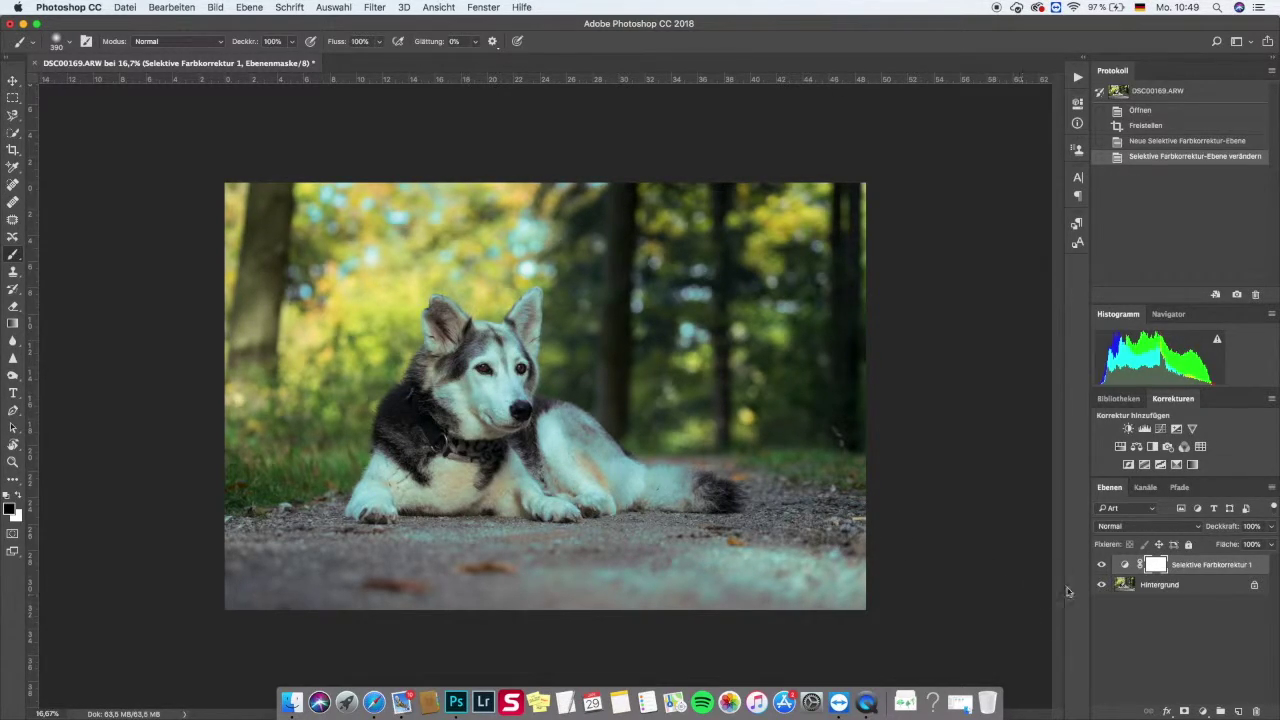
left_click(1188, 566)
left_click(1158, 565)
key("ctrl+i")
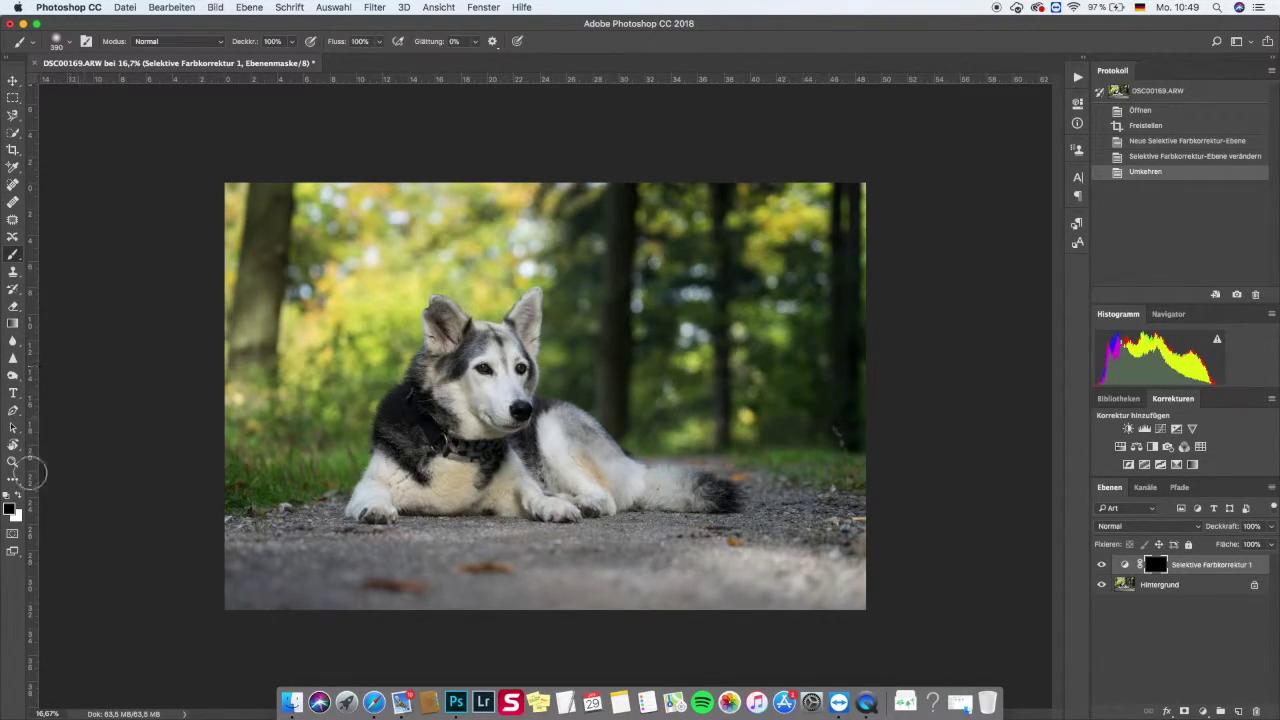
Paint white on the mask to reveal teal over the top-left bokeh and treetops.
left_click(17, 496)
left_click_drag(330, 262, 368, 260)
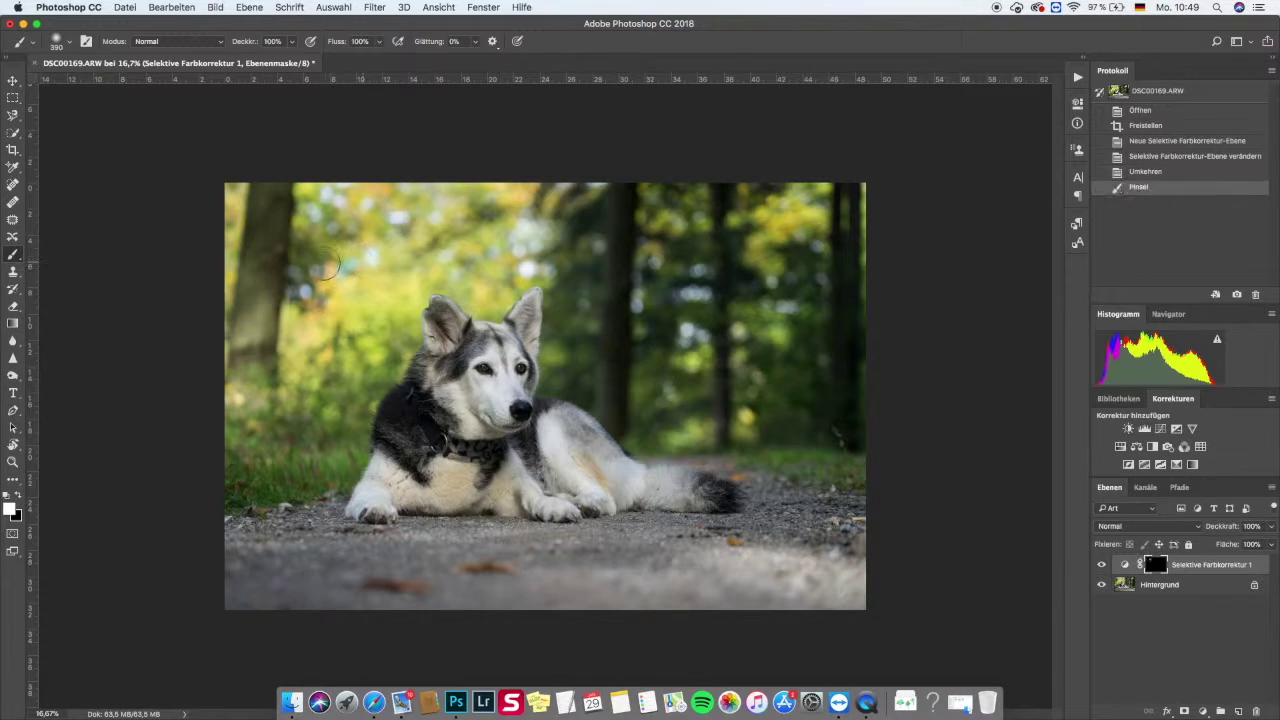
left_click_drag(283, 265, 335, 216)
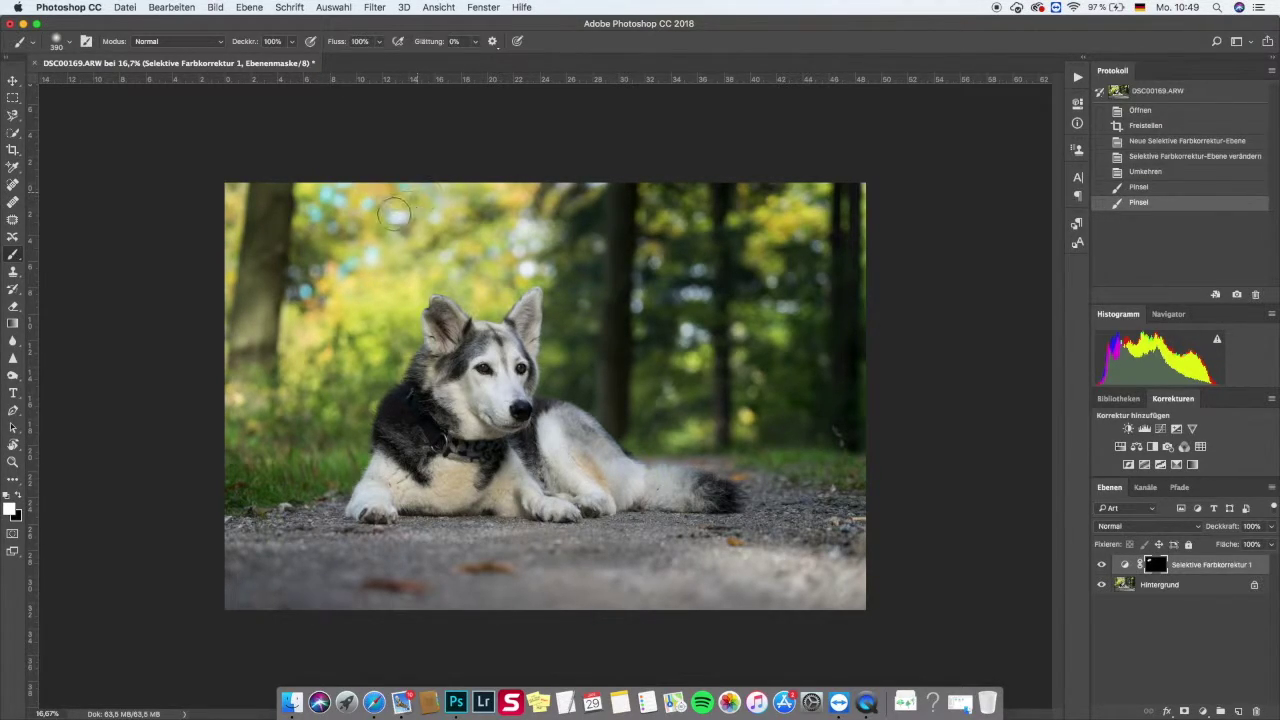
mouse_move(453, 203)
left_mouse_down()
mouse_move(533, 262)
mouse_move(614, 295)
left_mouse_up()
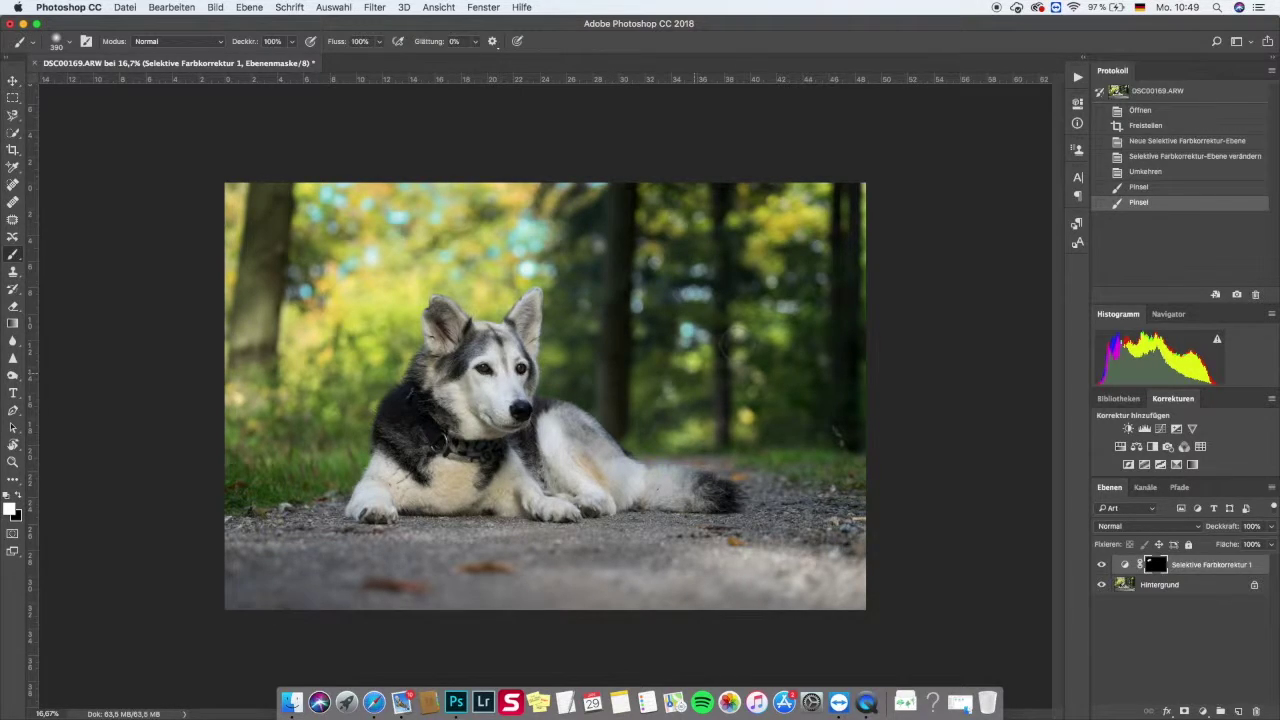
left_click_drag(830, 240, 835, 250)
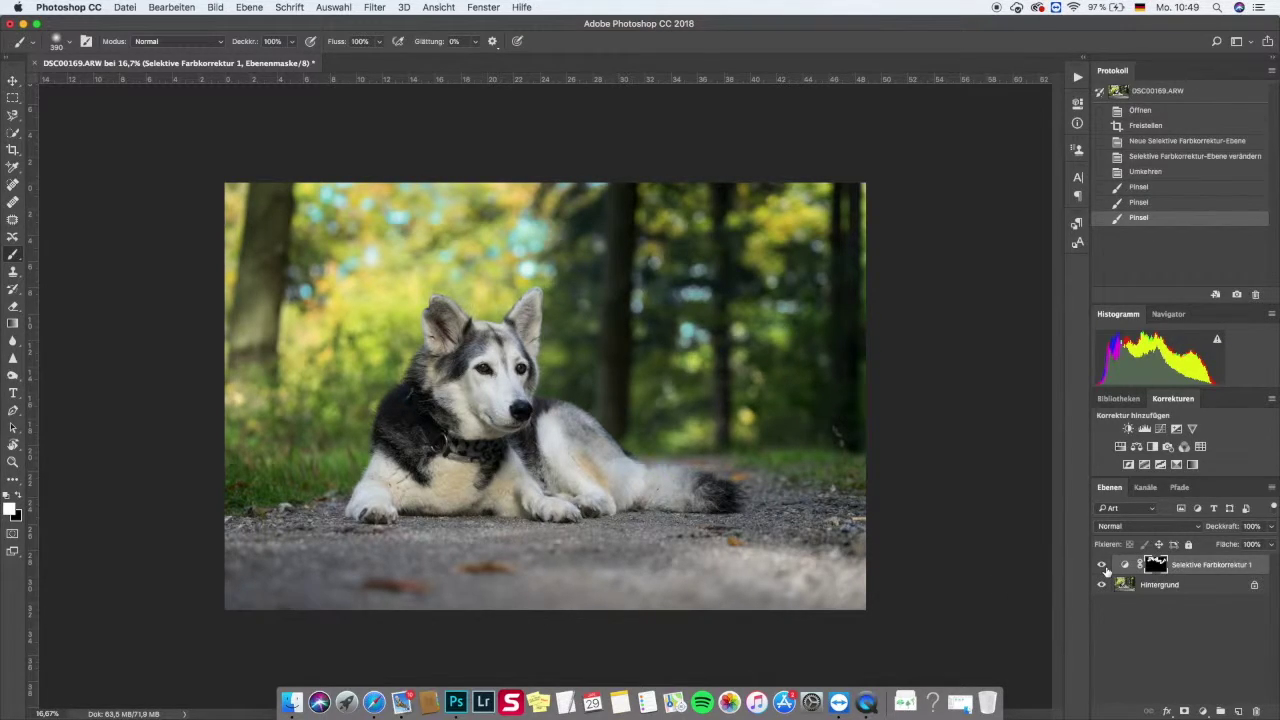
left_click(1178, 465)
Shift the second Selective Color layer's Blacks range to Magenta +10, Yellow −16.
left_click(986, 159)
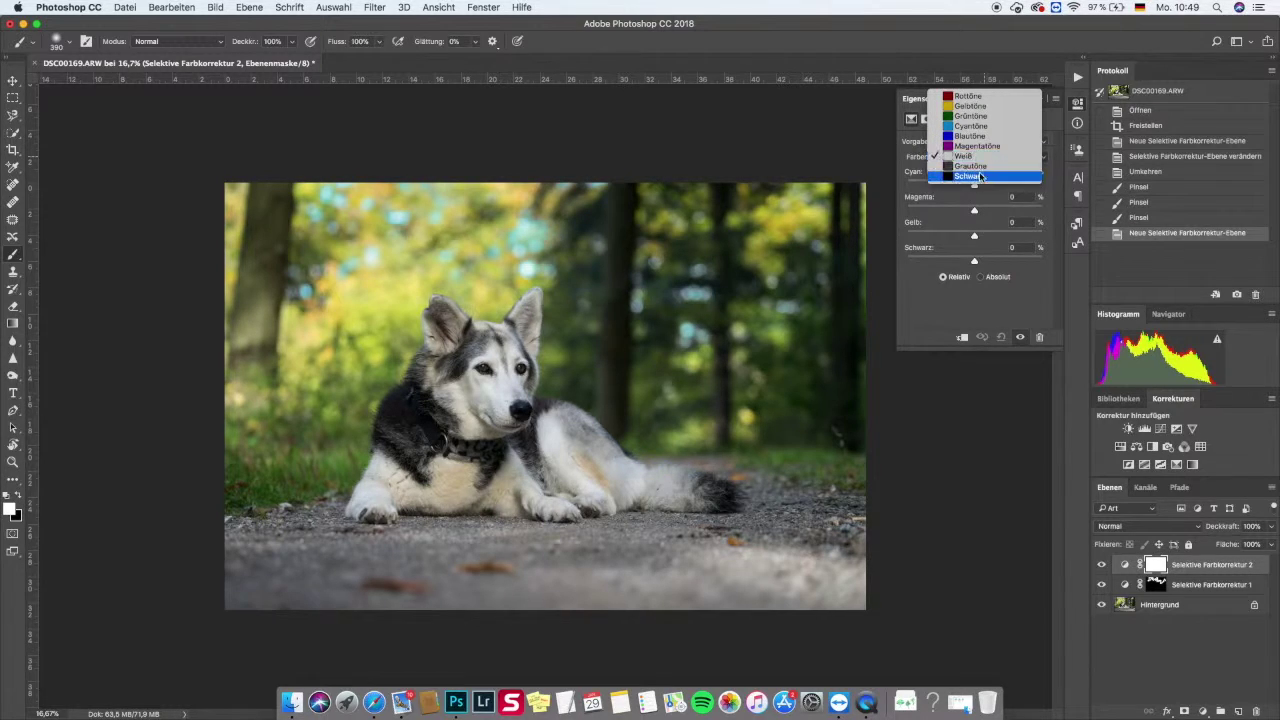
left_click(968, 177)
mouse_move(975, 261)
left_mouse_down()
mouse_move(995, 263)
mouse_move(977, 262)
mouse_move(969, 238)
left_mouse_up()
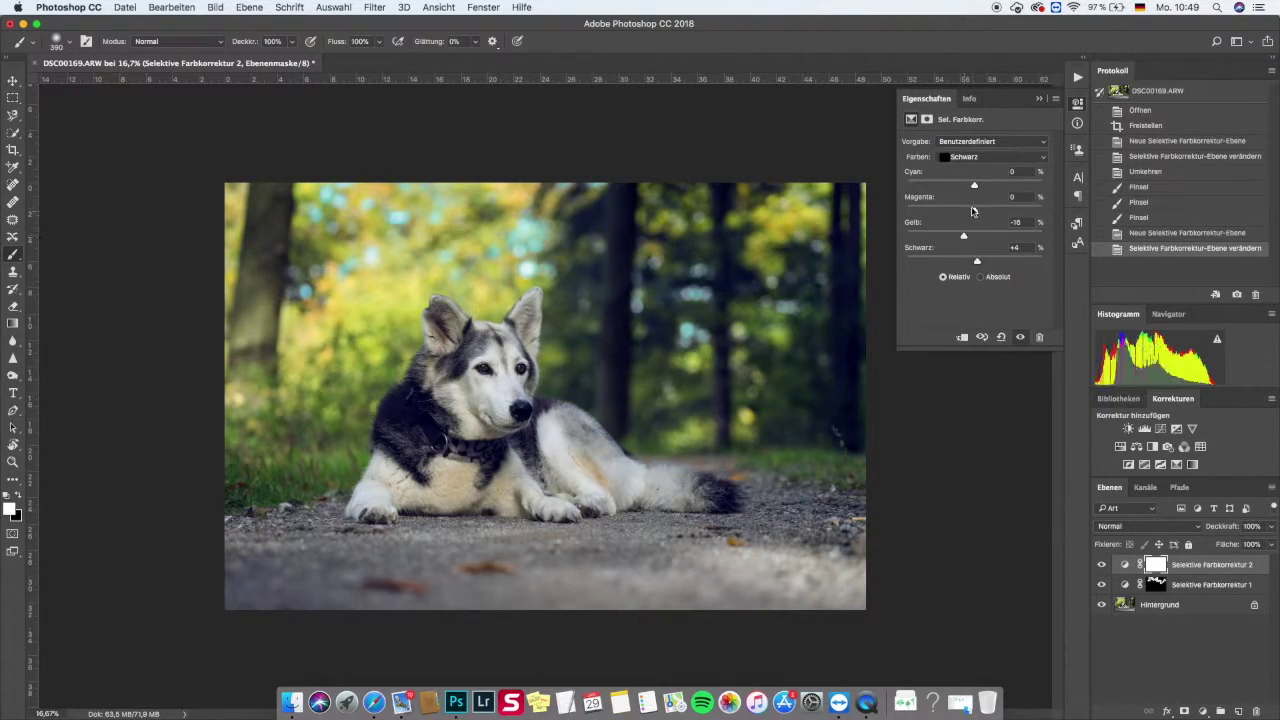
left_click_drag(974, 211, 972, 191)
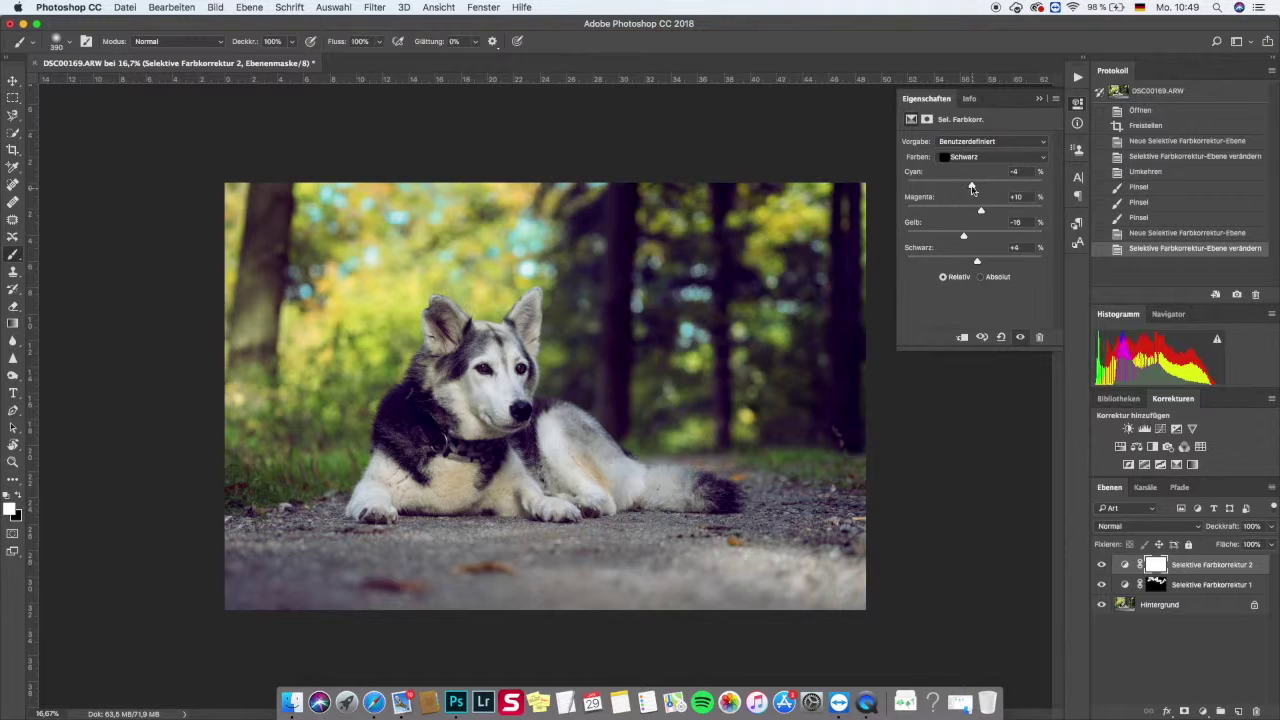
Paint black on its mask to keep the blacks adjustment off the dog.
left_click(1039, 98)
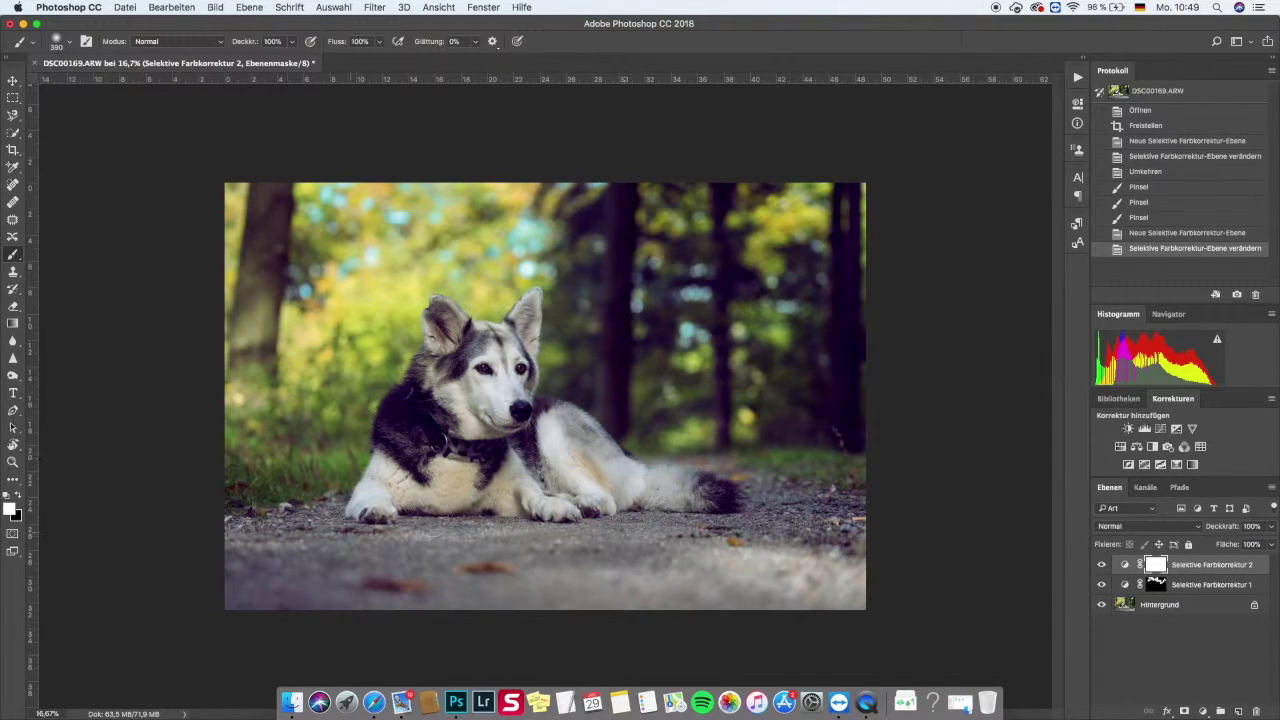
left_click(18, 495)
mouse_move(503, 356)
left_mouse_down()
mouse_move(418, 412)
mouse_move(378, 405)
left_mouse_up()
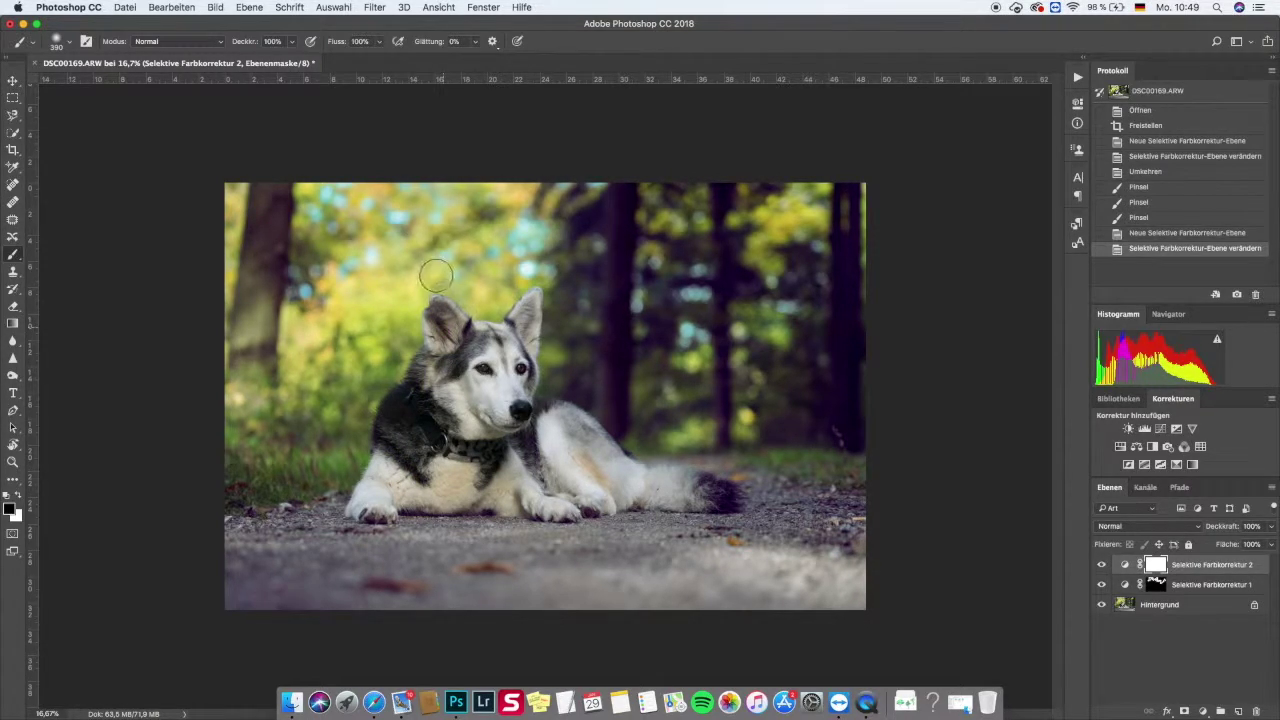
left_click_drag(466, 472, 765, 503)
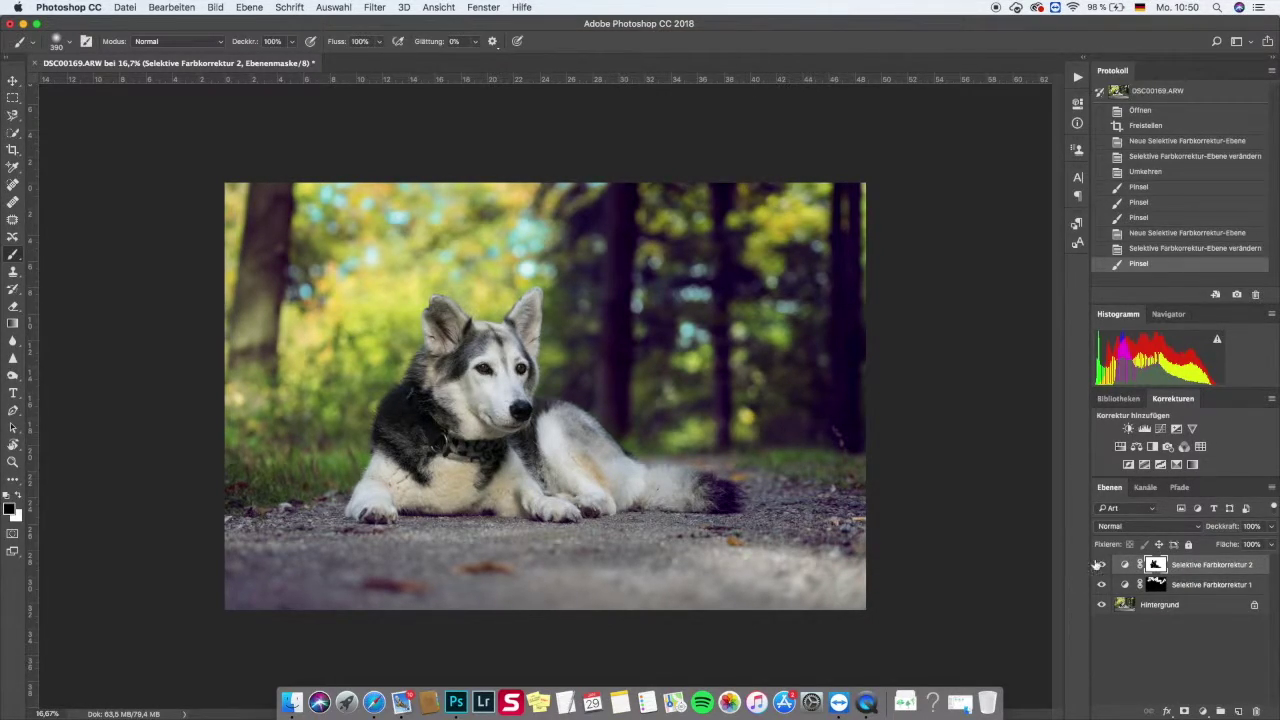
Compare with the eye toggle, then delete the 'Selektive Farbkorrektur 2' layer.
left_click(1102, 565)
left_click(1102, 565)
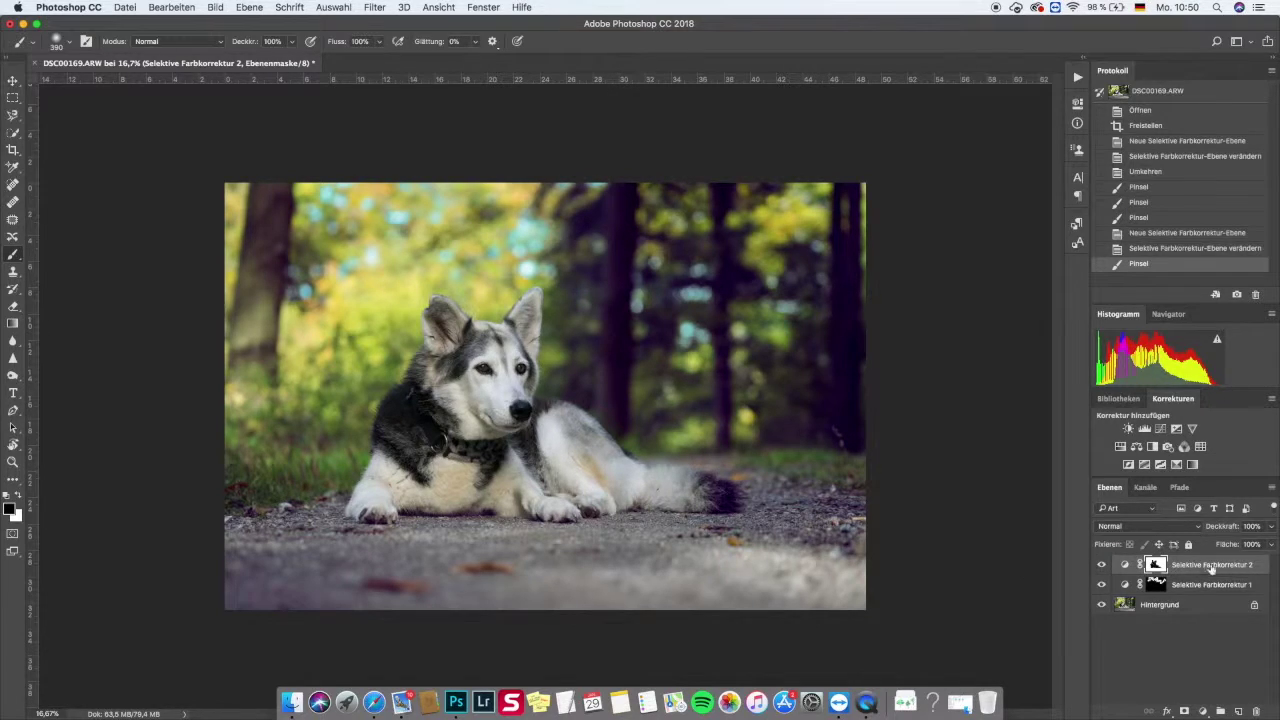
key("super+2")
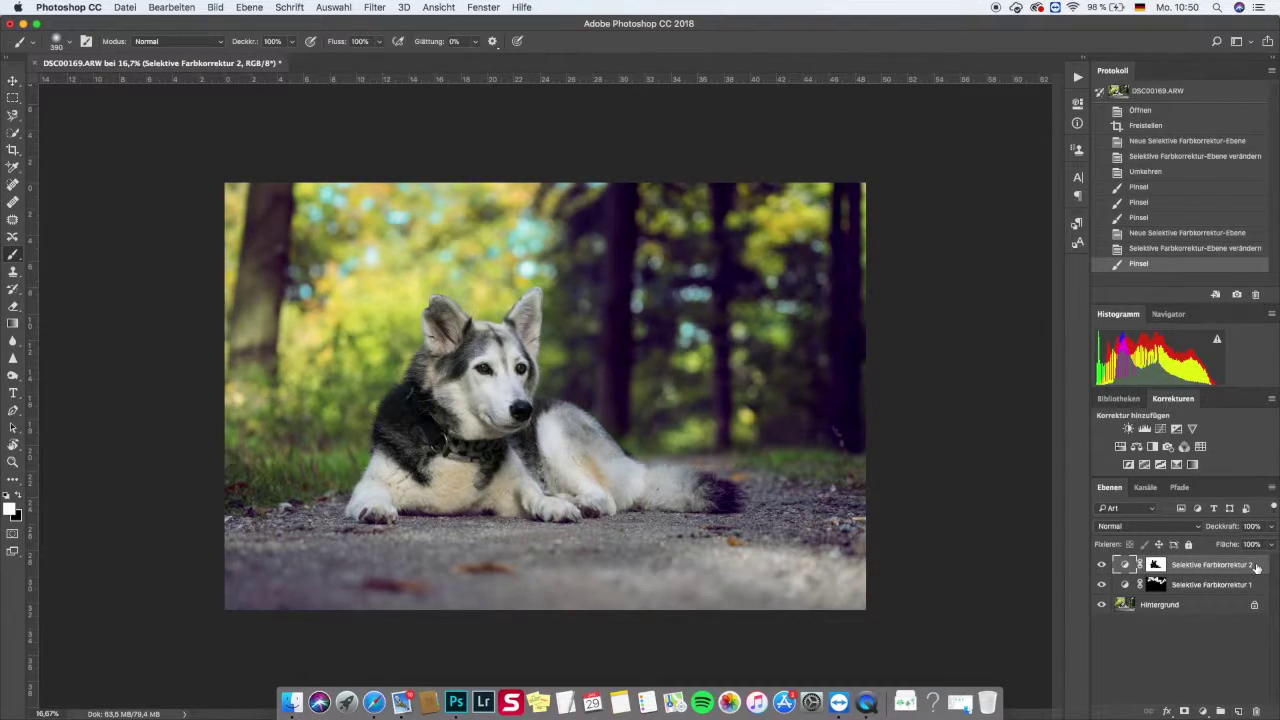
key("Delete")
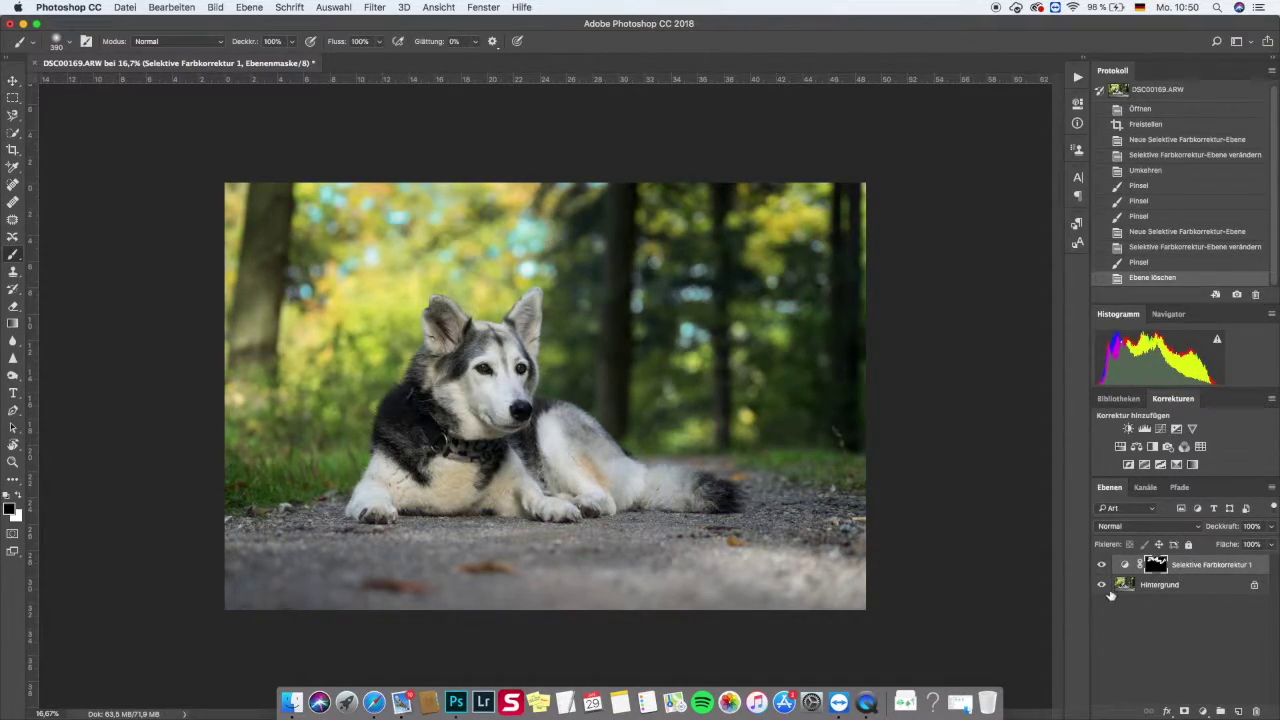
Add a fresh unadjusted Selective Color layer, then bring up QuickTime Player's Dock menu.
left_click(1177, 464)
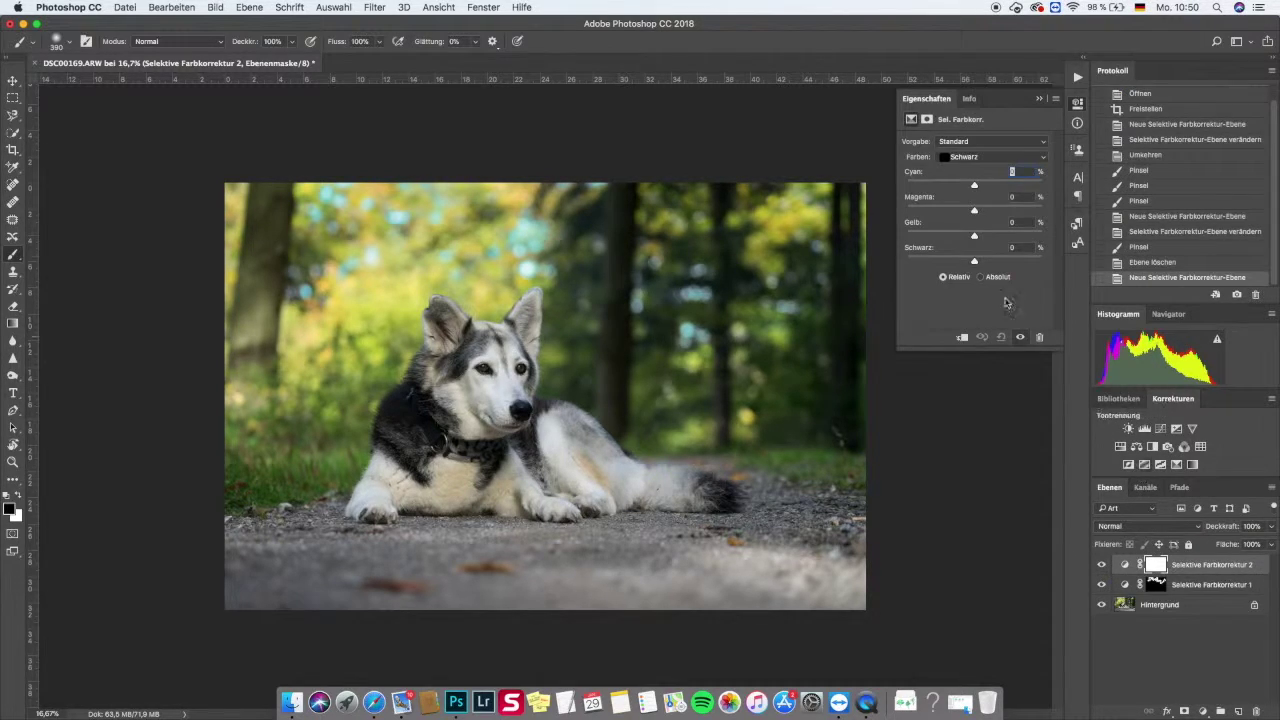
left_click(968, 158)
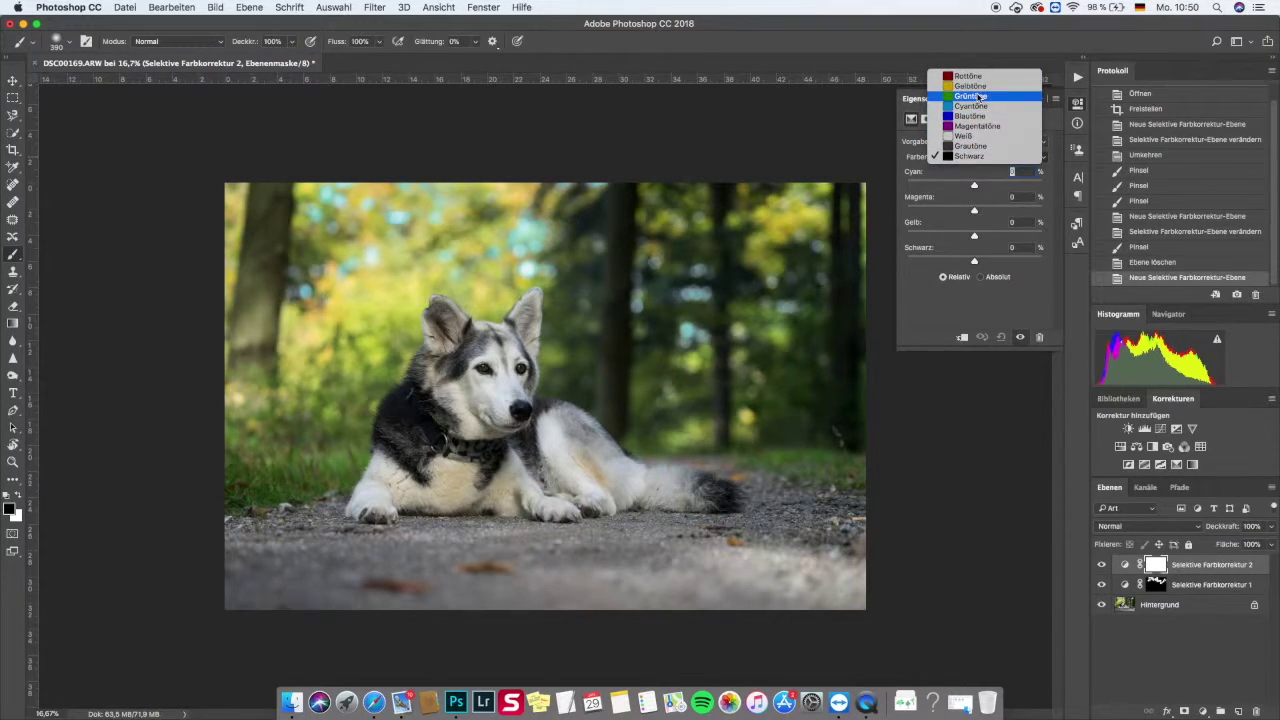
left_click(979, 96)
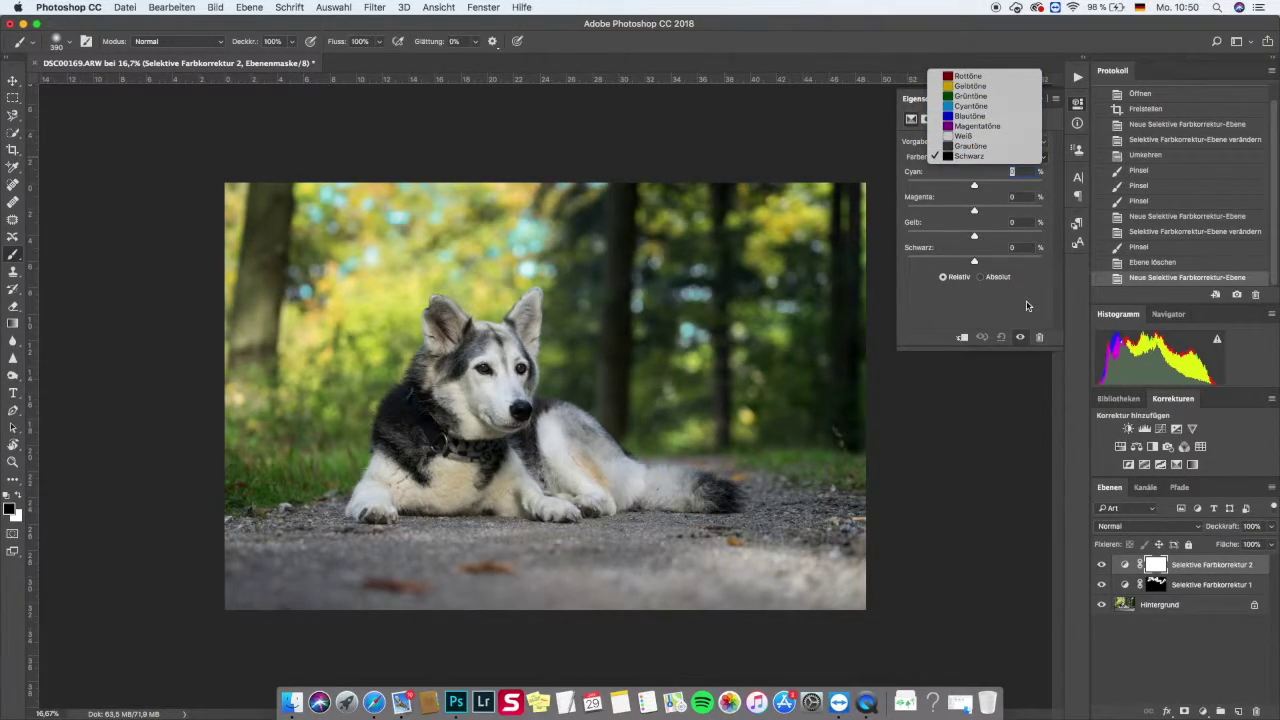
left_click(1026, 305)
left_click(1038, 99)
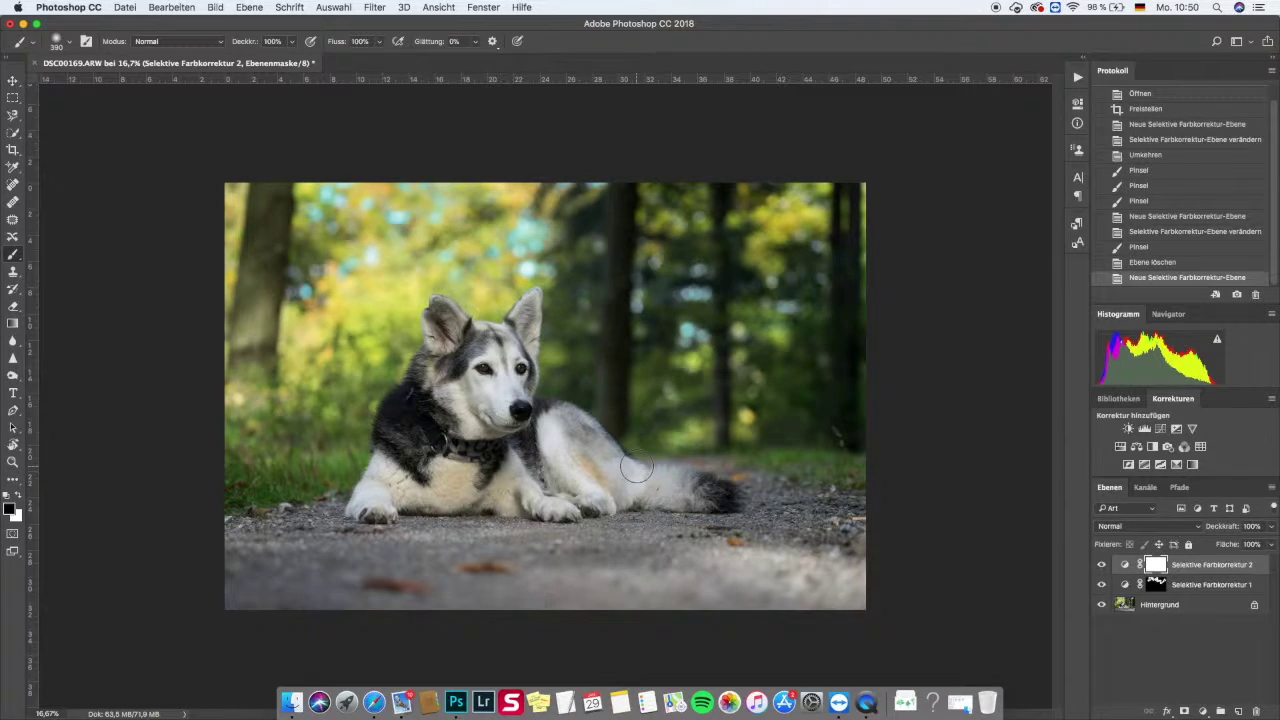
left_click(868, 703)
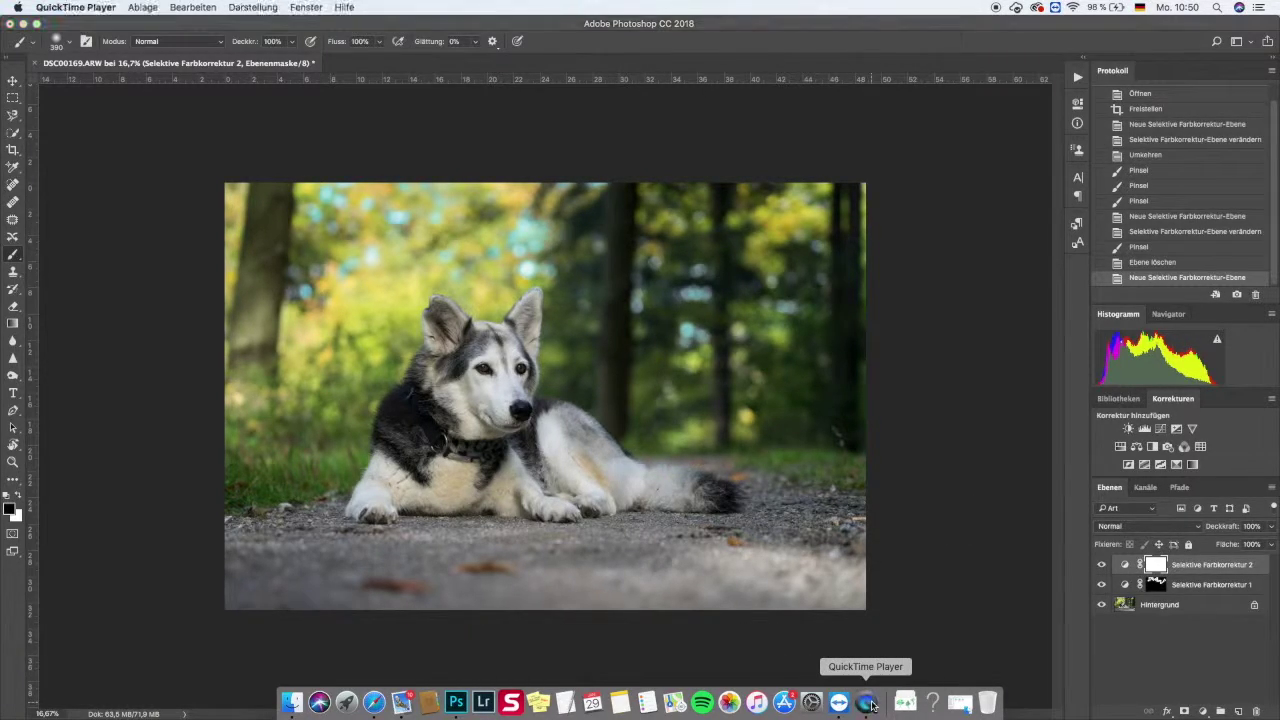
right_click(873, 706)
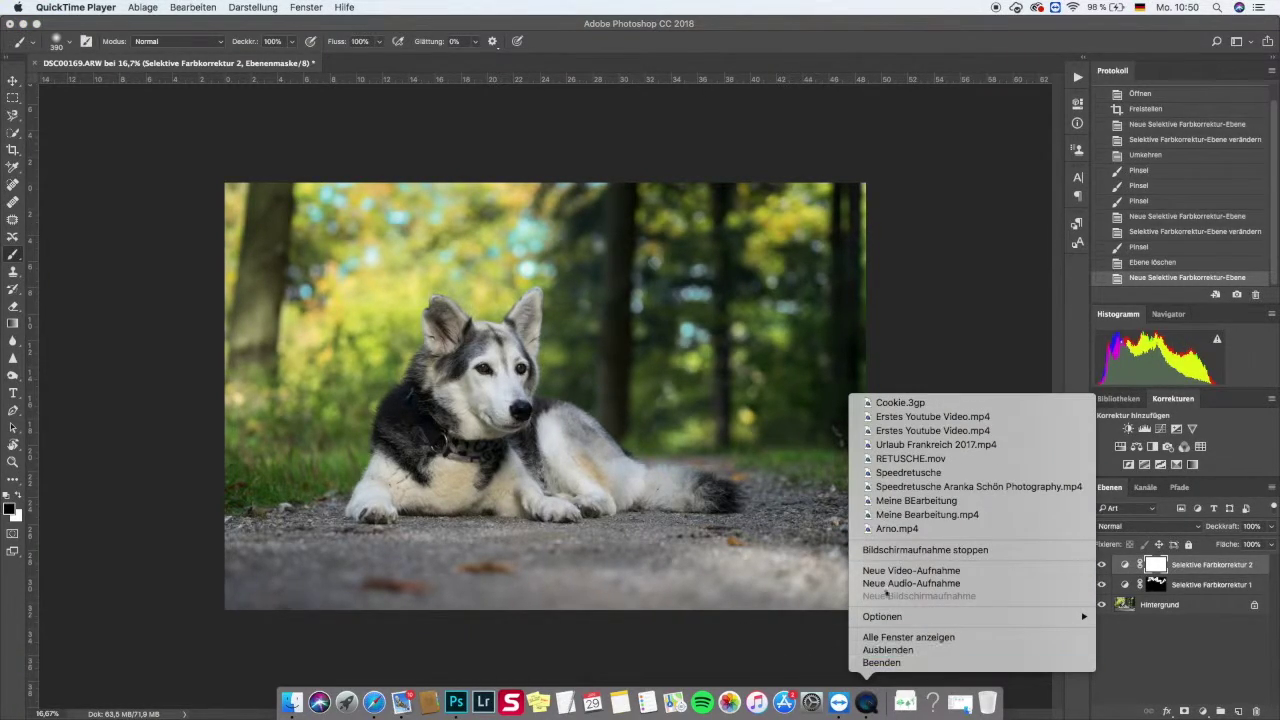